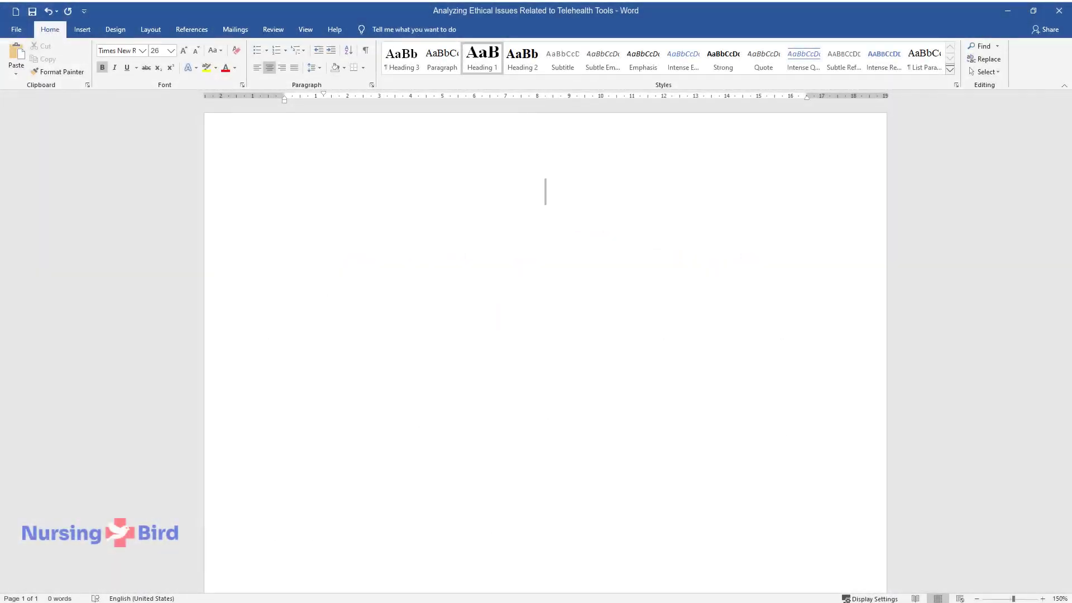
Type the heading 'Analyzing Ethical Issues Related to Telehealth Tools' and start a new line below it
type("Analyzing Et")
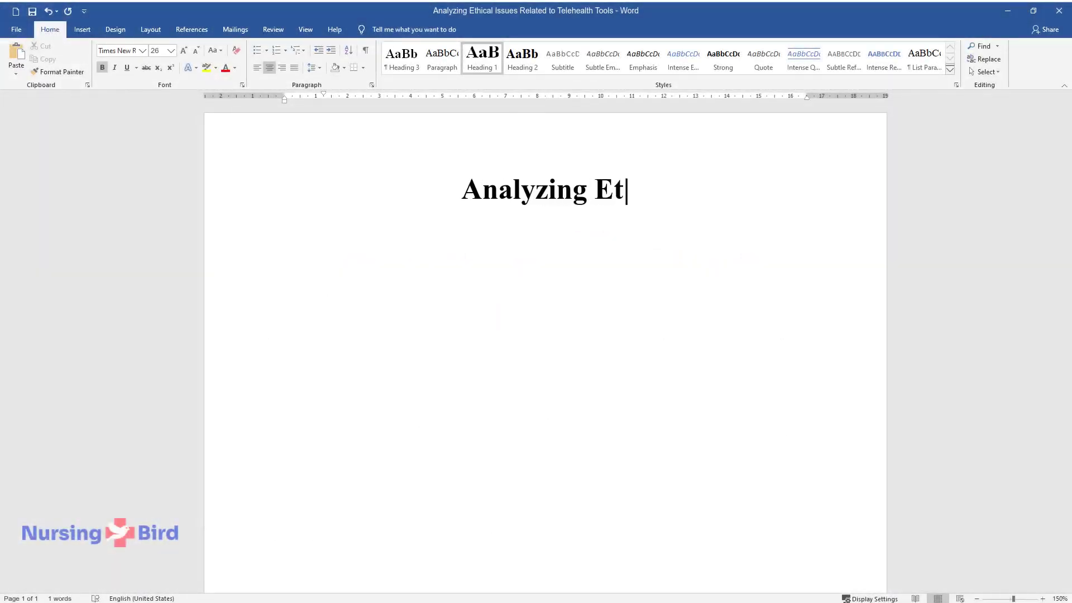
type("hical Issues Related to Telehealth Tools")
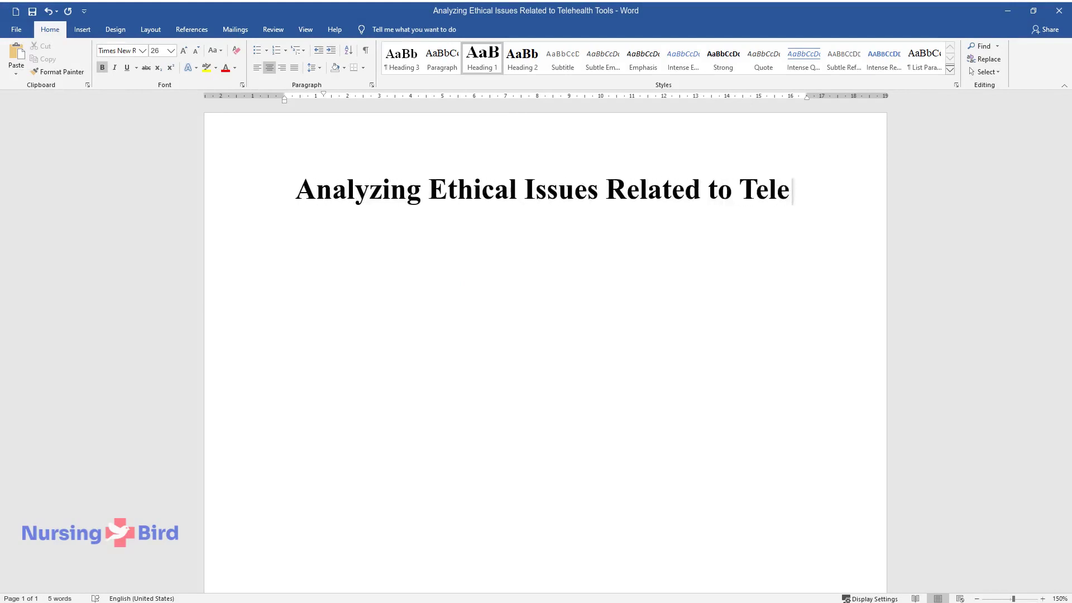
key("Return")
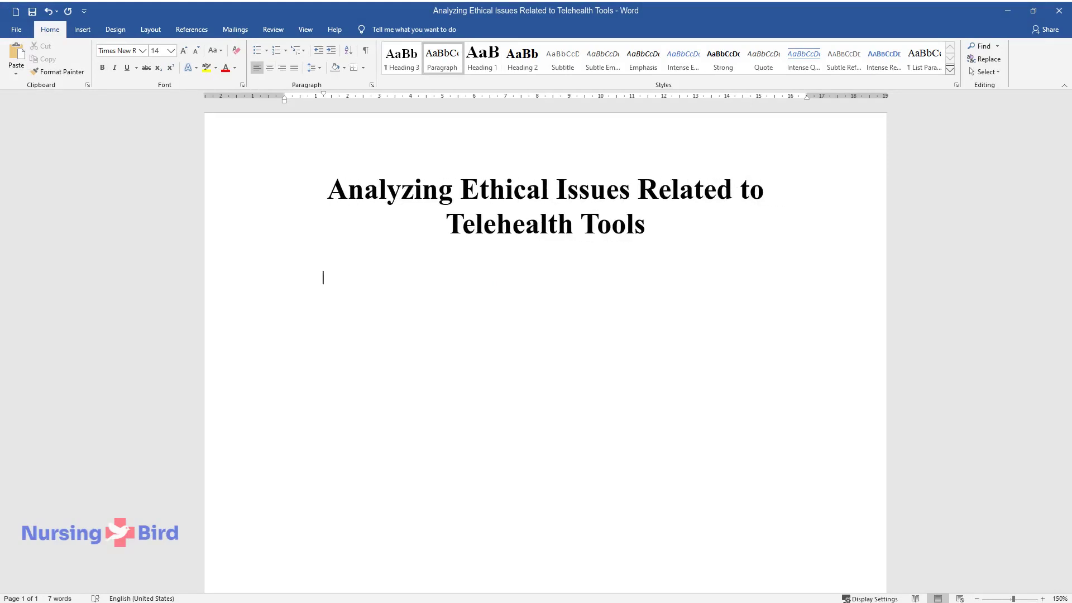
Type the opening paragraph beginning 'Ways of providing medical services are constantly developing and changing'
type("Ways of providing medical serv")
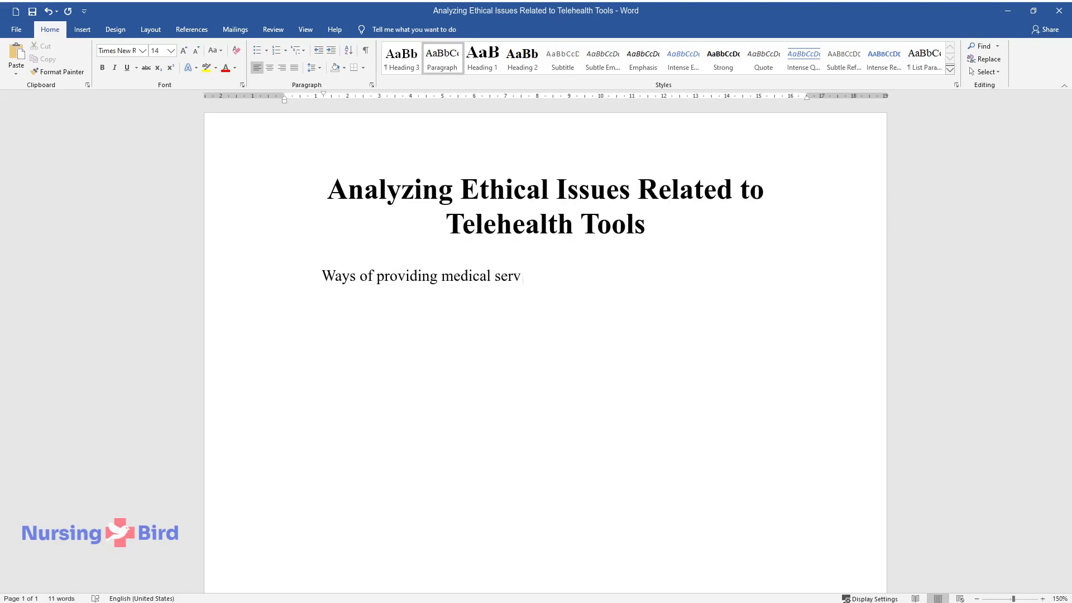
type("ices are constantly developing and")
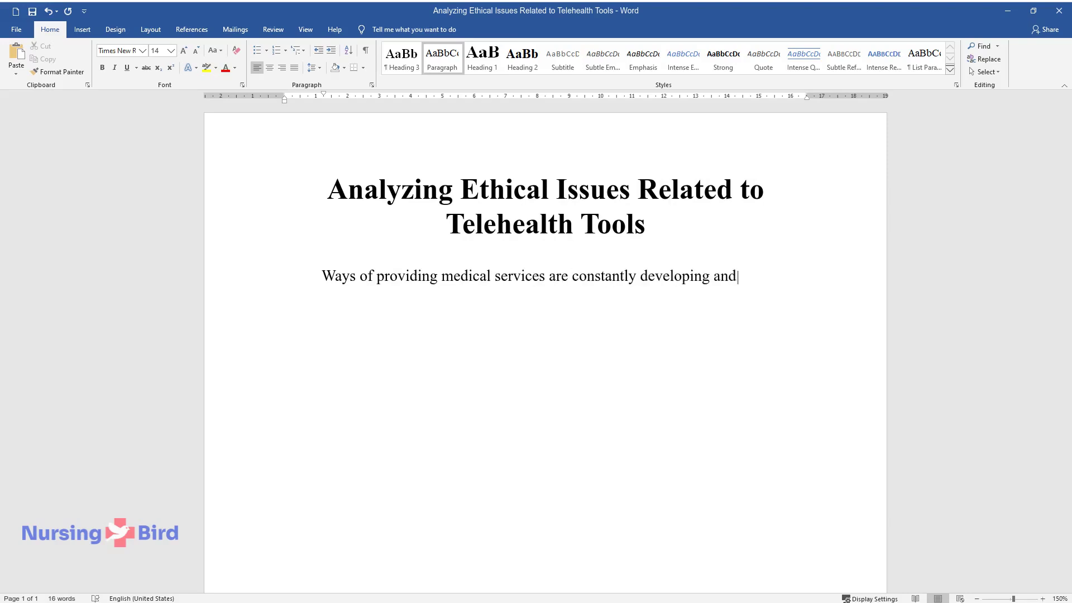
type(" changing to become better and mor")
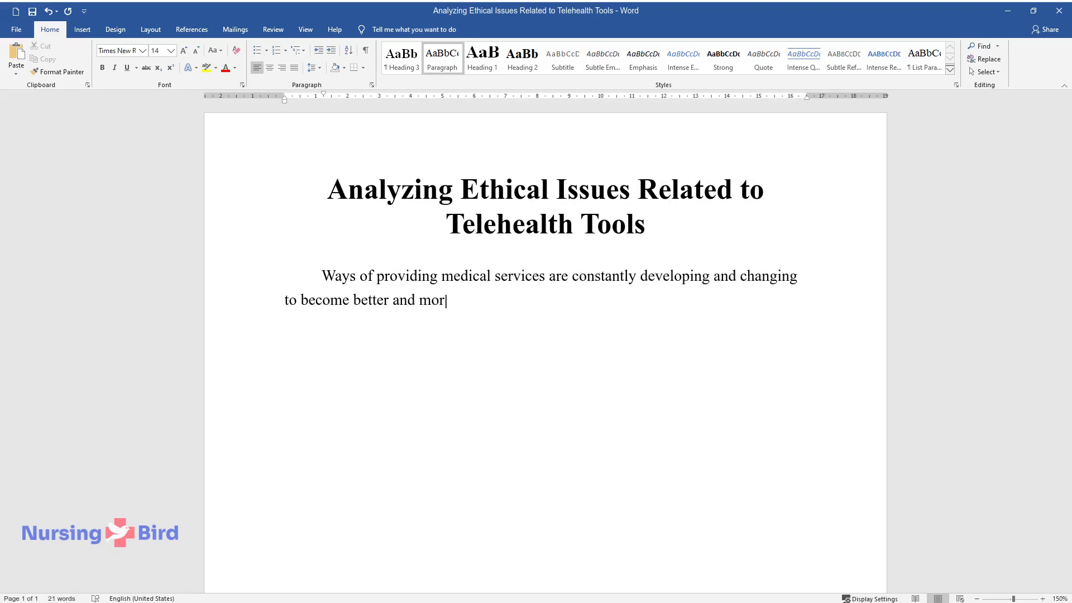
type("e successful in caring for the po")
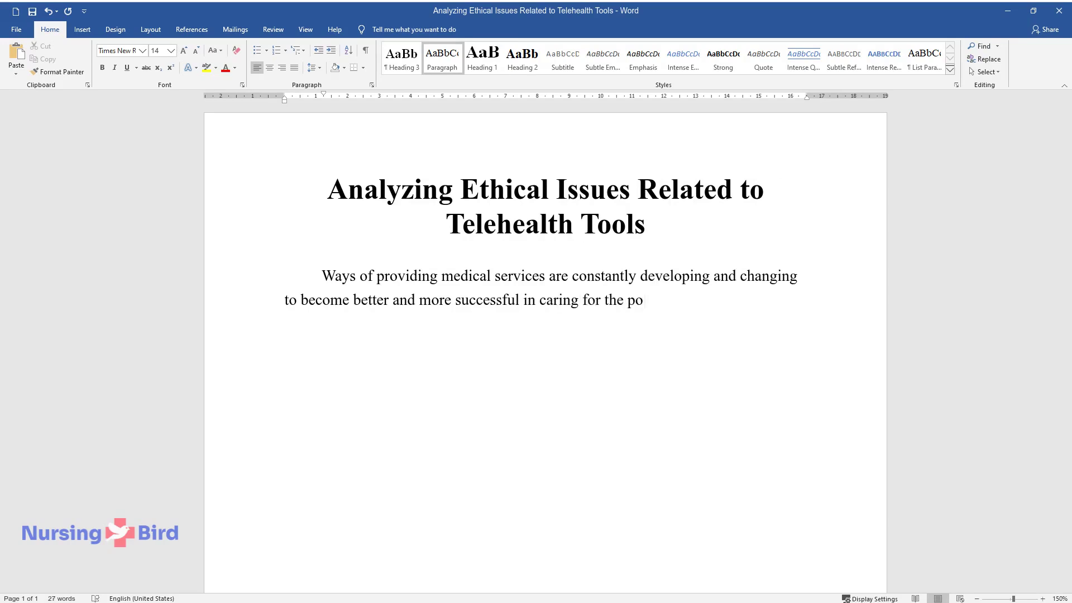
type("pulation's health. Such an aspect ")
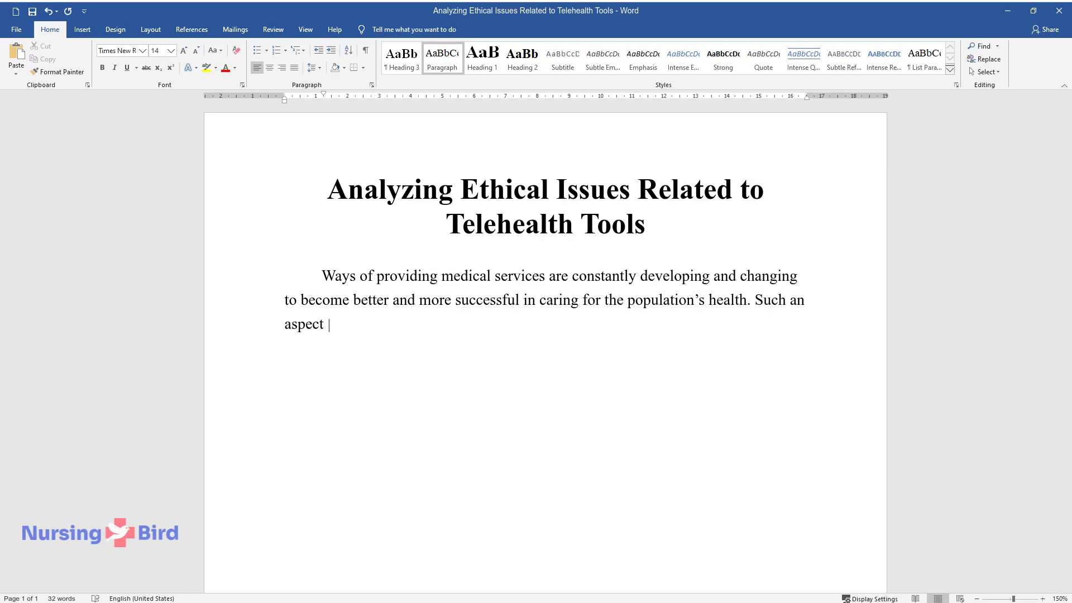
type("of medicine as telehealth involves")
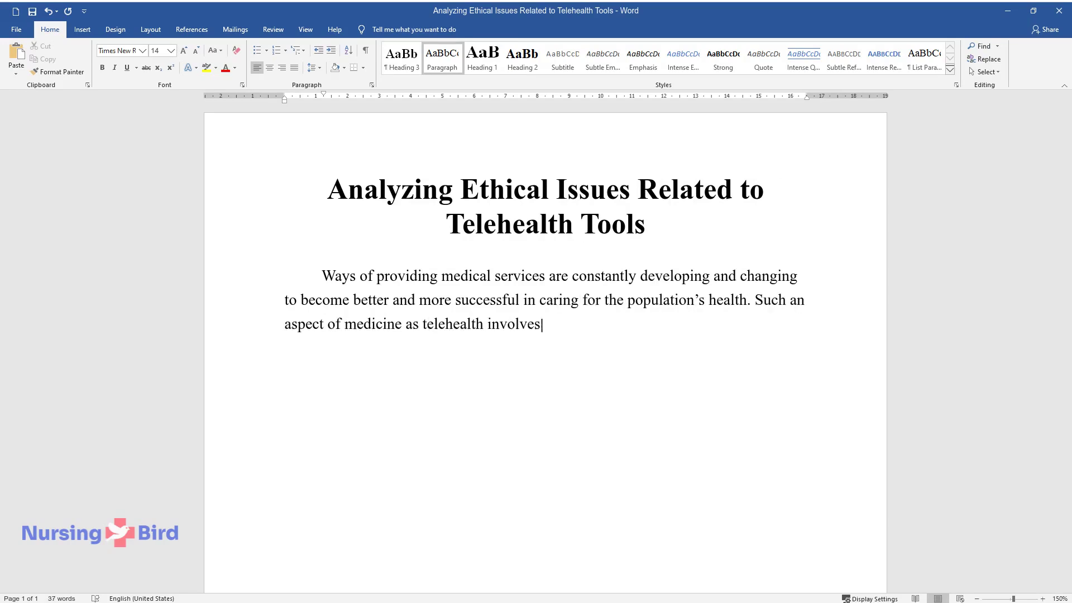
type(" using telecommunication technolo")
type("gies for various health services. ")
type("Telehealth is aimed at medical care")
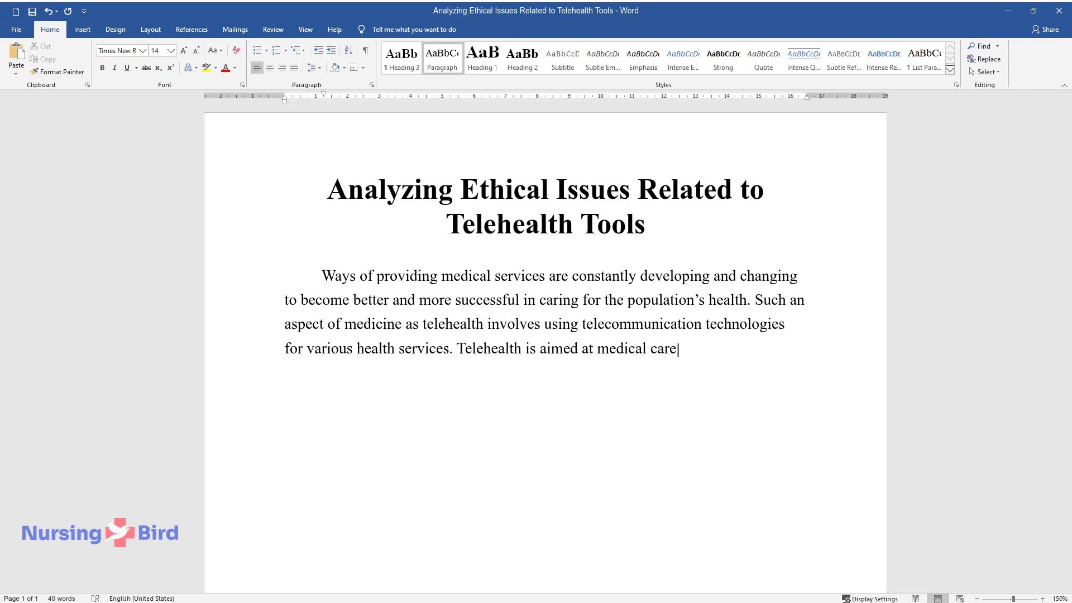
type(", training providers and patients,")
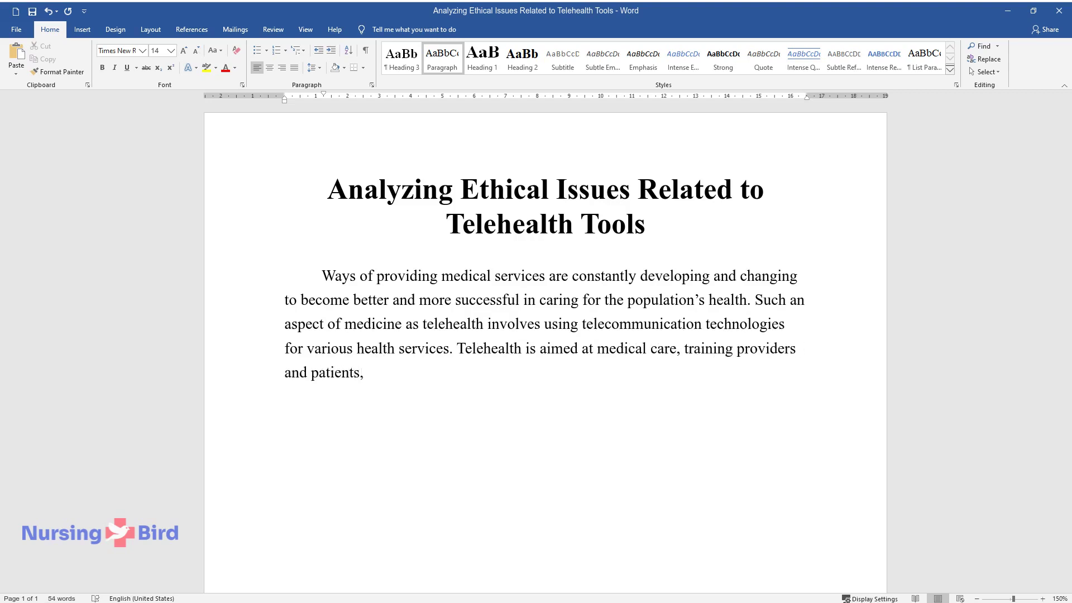
type(" providing information, communicat")
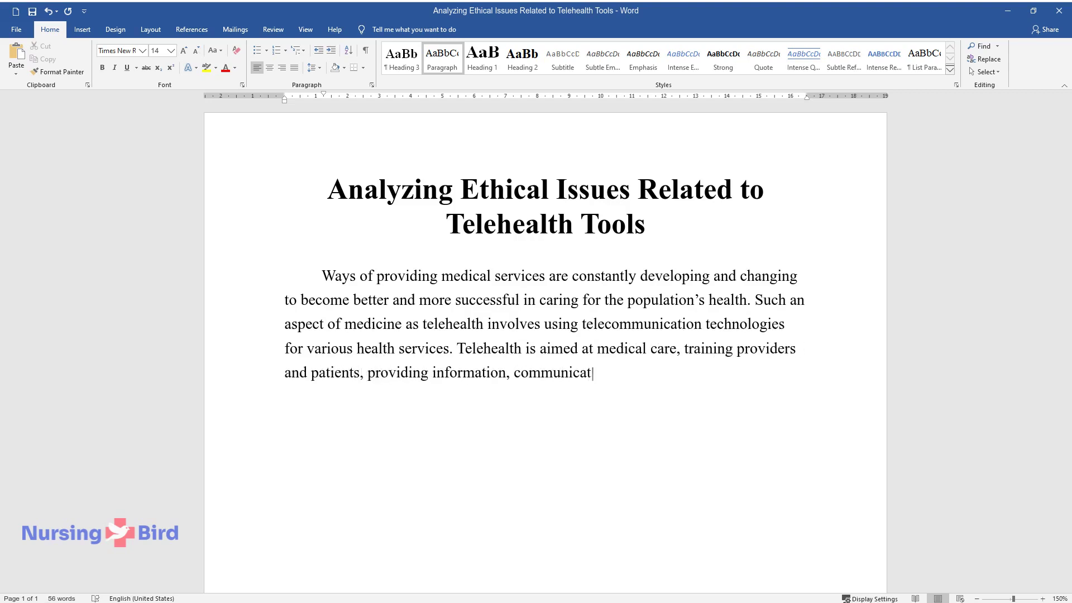
type("ion between patients and providers")
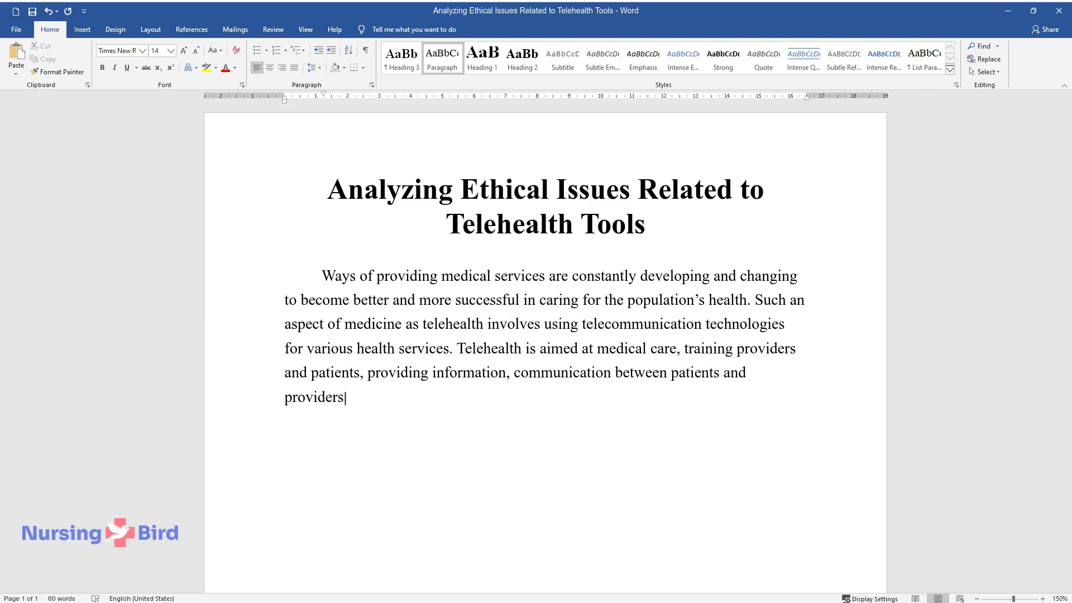
type(", and self-help. This type of care")
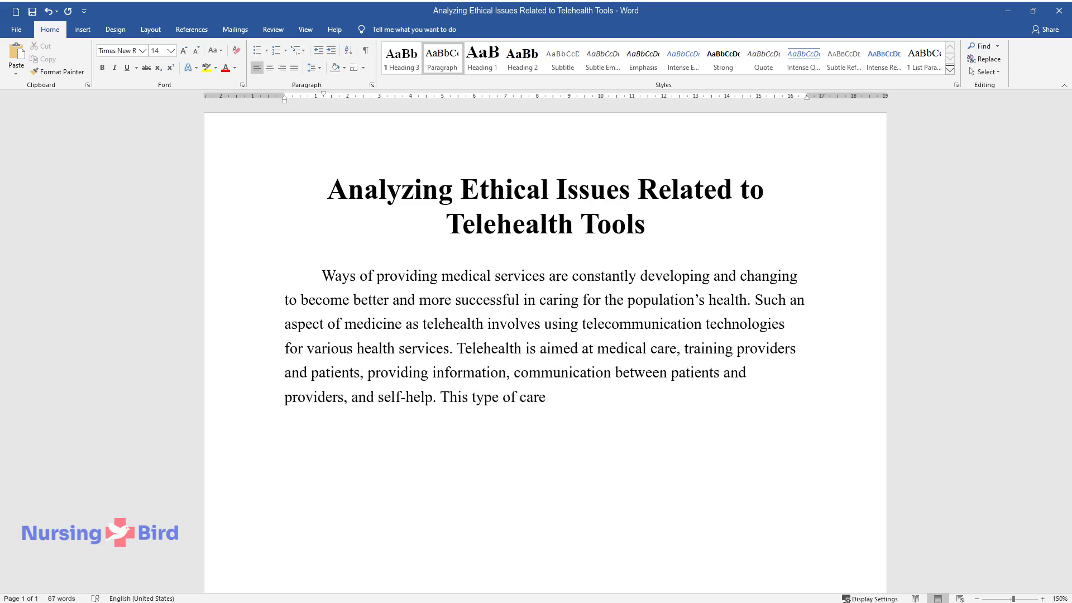
type(" provision forms a unique setting")
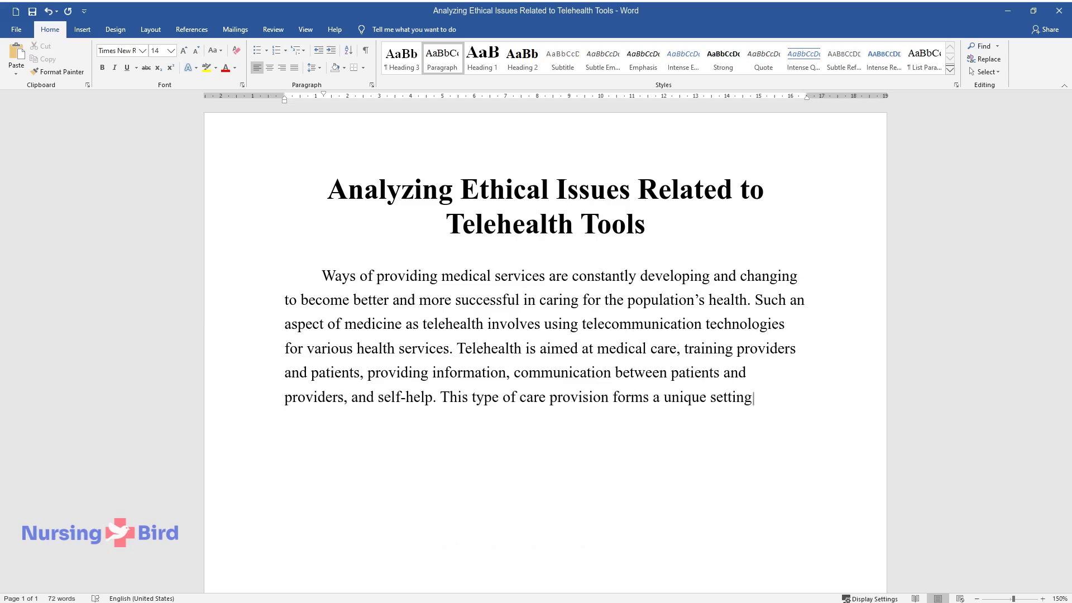
type(" for interaction between patients ")
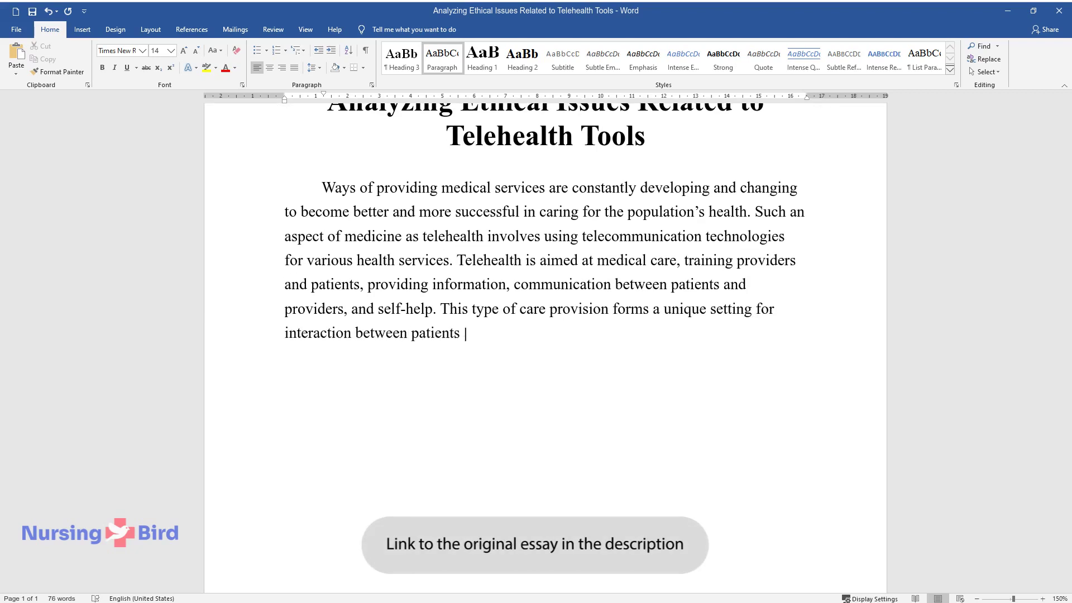
type("and medical staff, excluding perso")
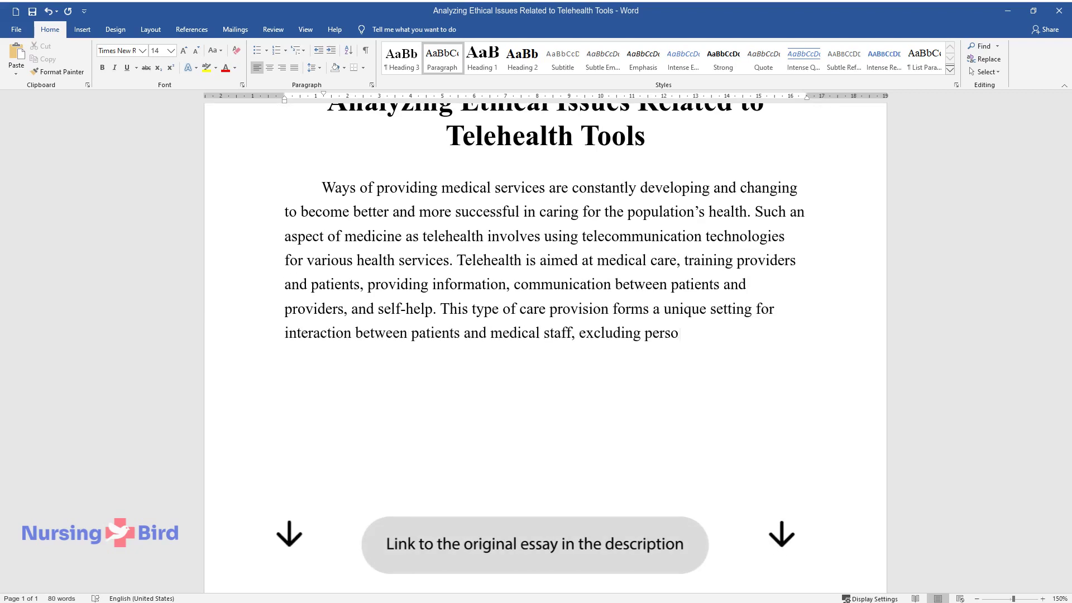
type("nal contact. The features of teleh")
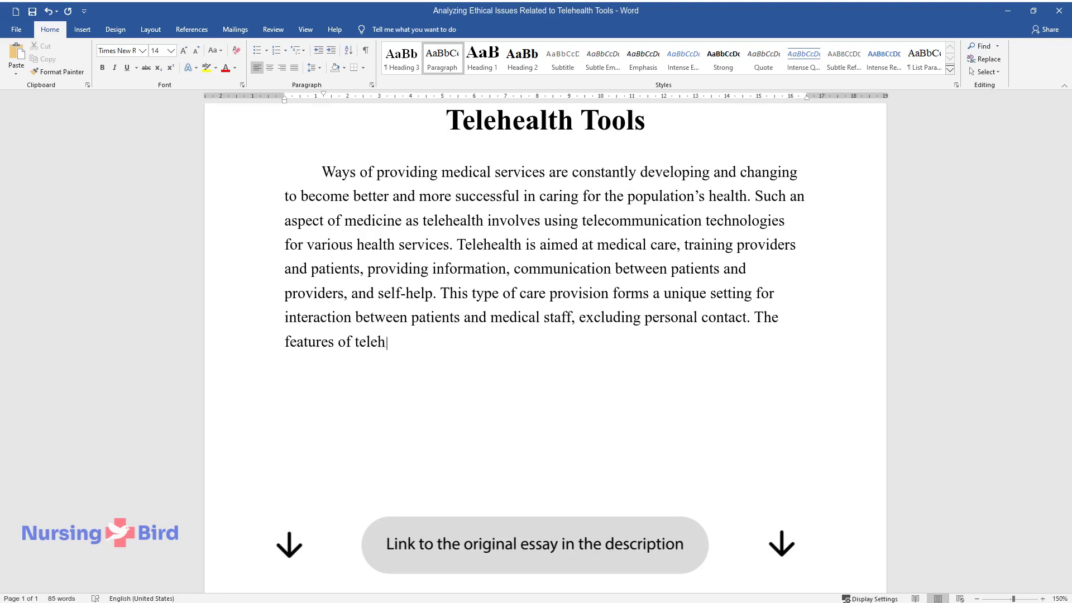
type("ealth create additional difficulti")
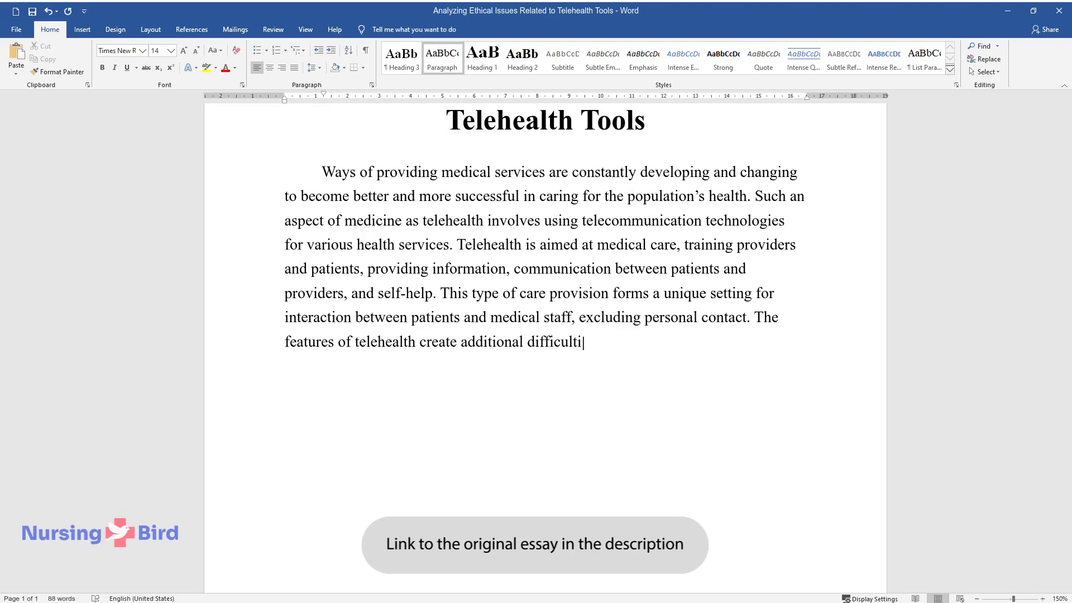
type("es and therefore require higher qu")
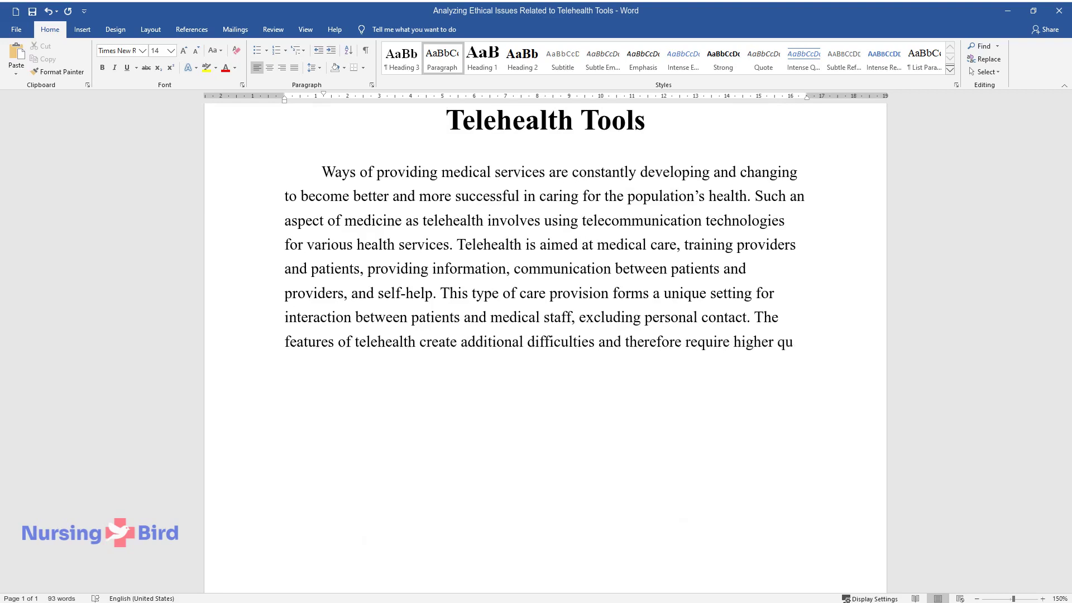
type("alifications and skills. Despite t")
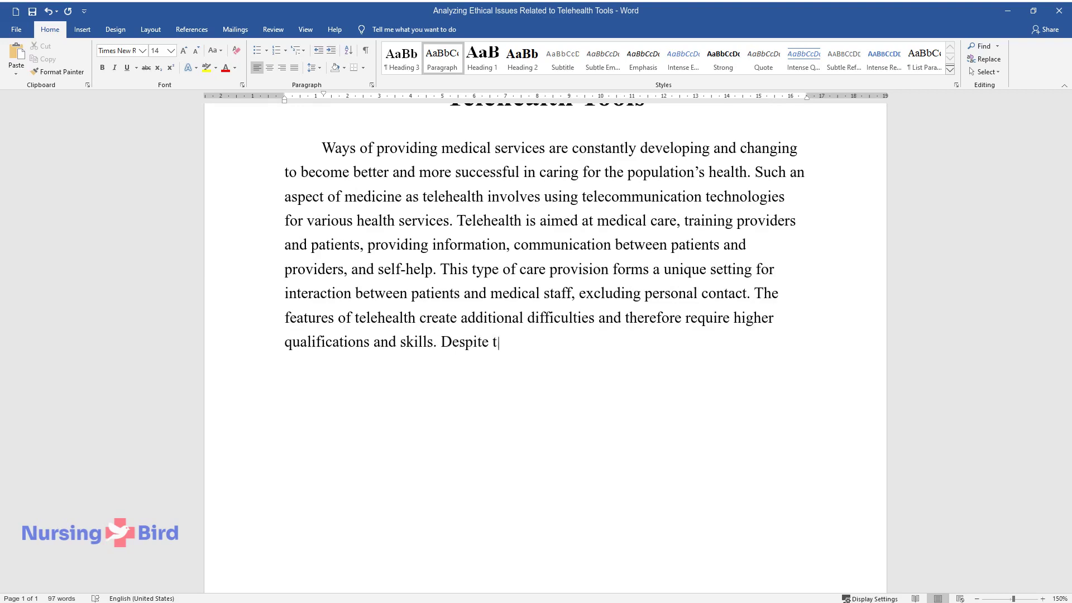
type("he rapid proliferation of technolo")
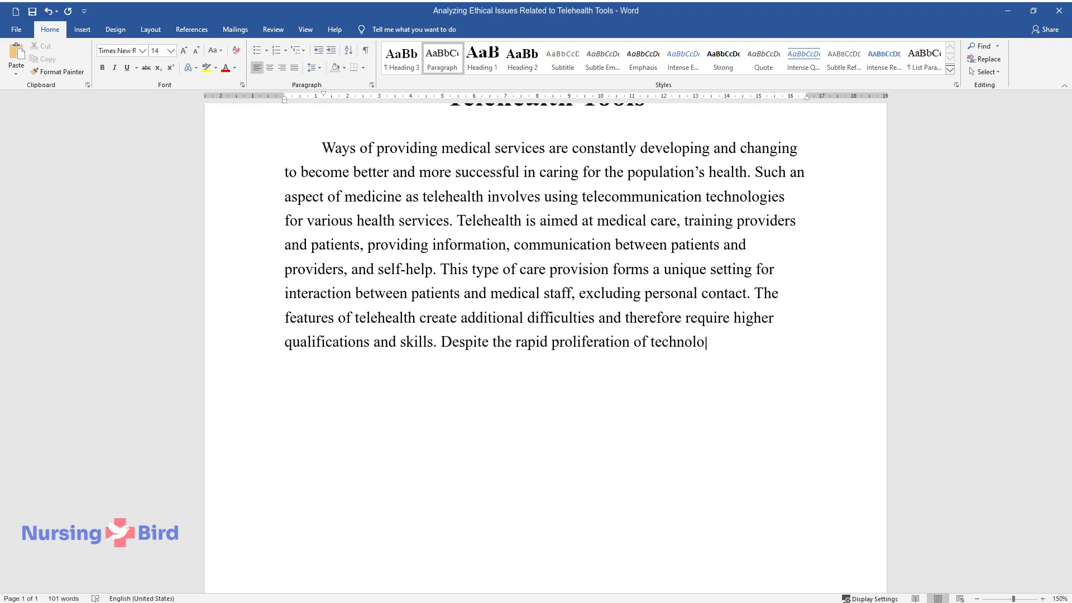
type("gies and the posi")
type("tive effects of t")
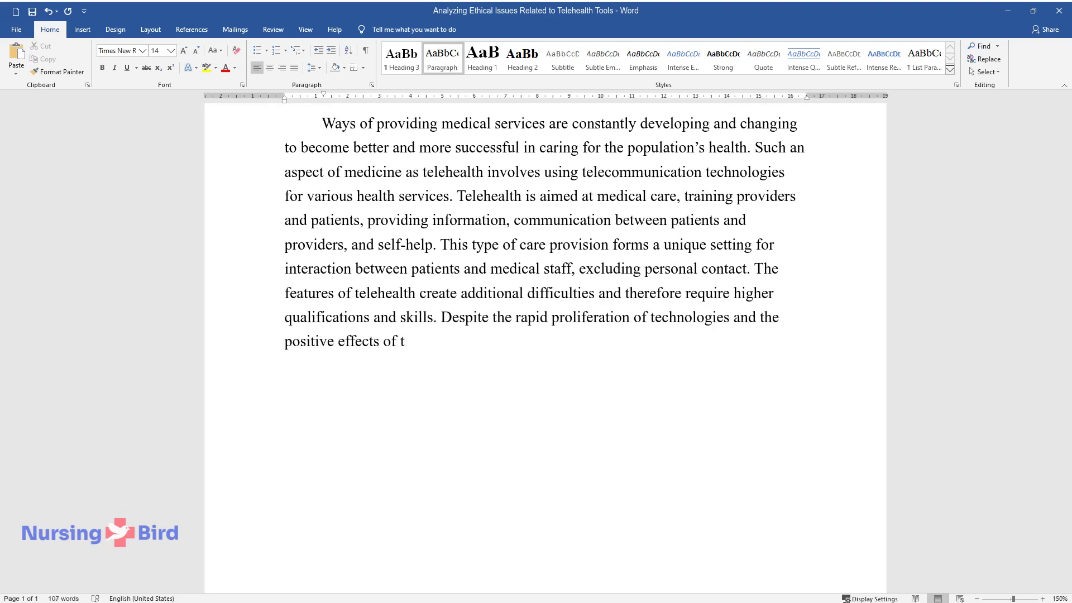
type("heir application, they can still ")
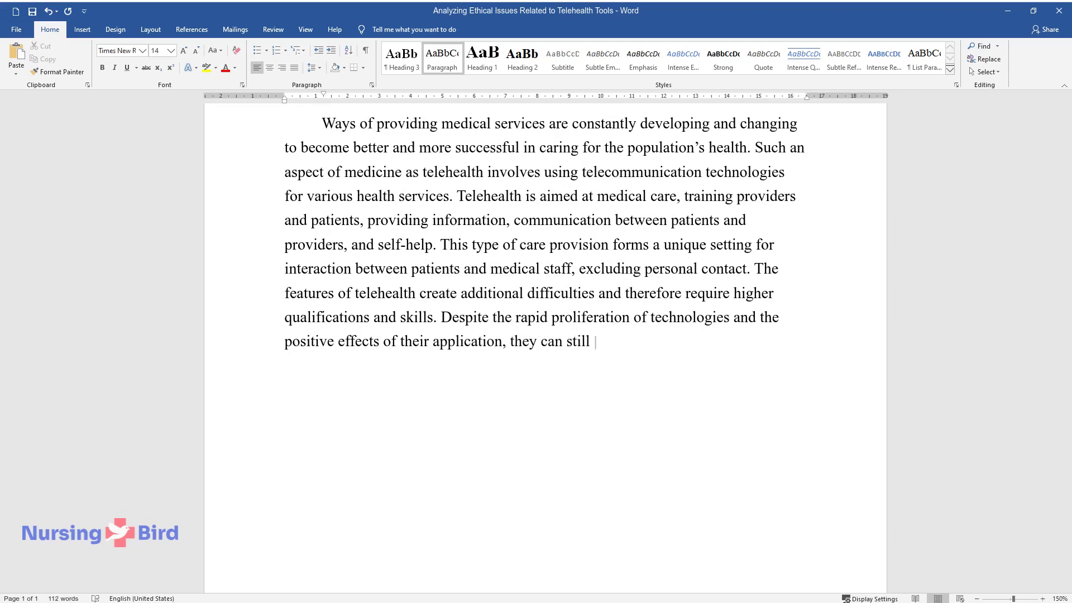
type("pose some challenges, including ethical issues.")
Add the paragraph beginning 'Healthcare and its continuous development give rise to many ethical dilemmas'
key("Return")
type("H")
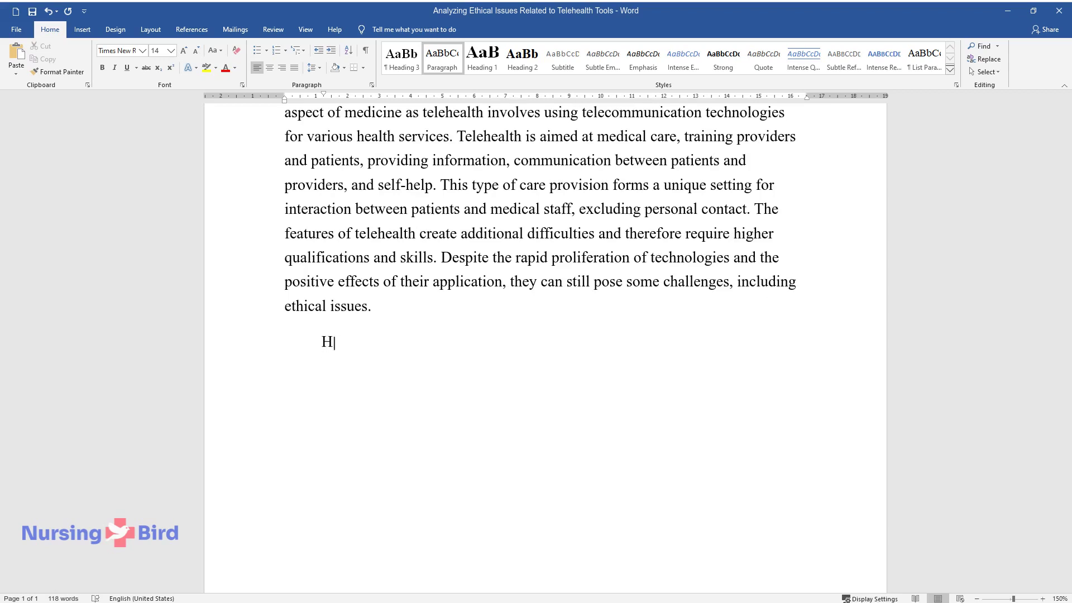
type("ealthcare and its continuous deve")
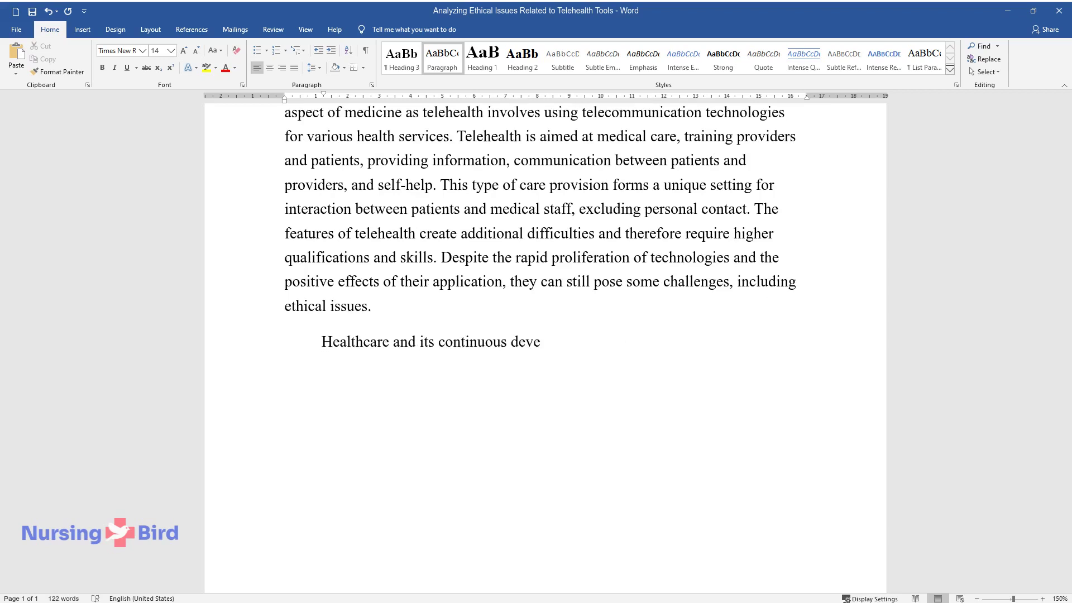
type("lopment give rise to many ethical")
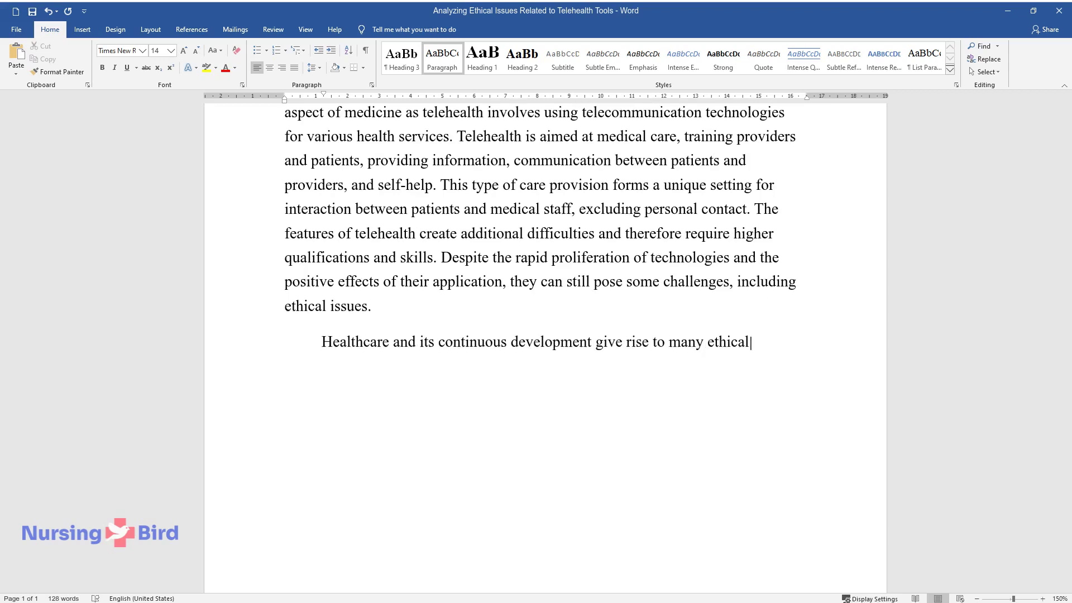
type(" dilemma Using te")
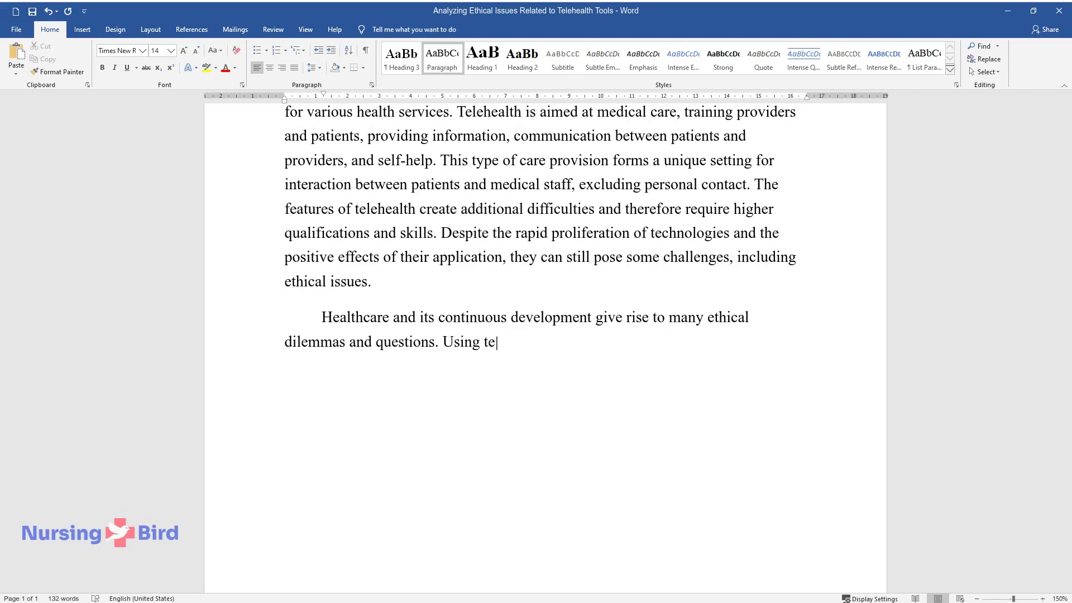
type("lehealth techniques, video commu")
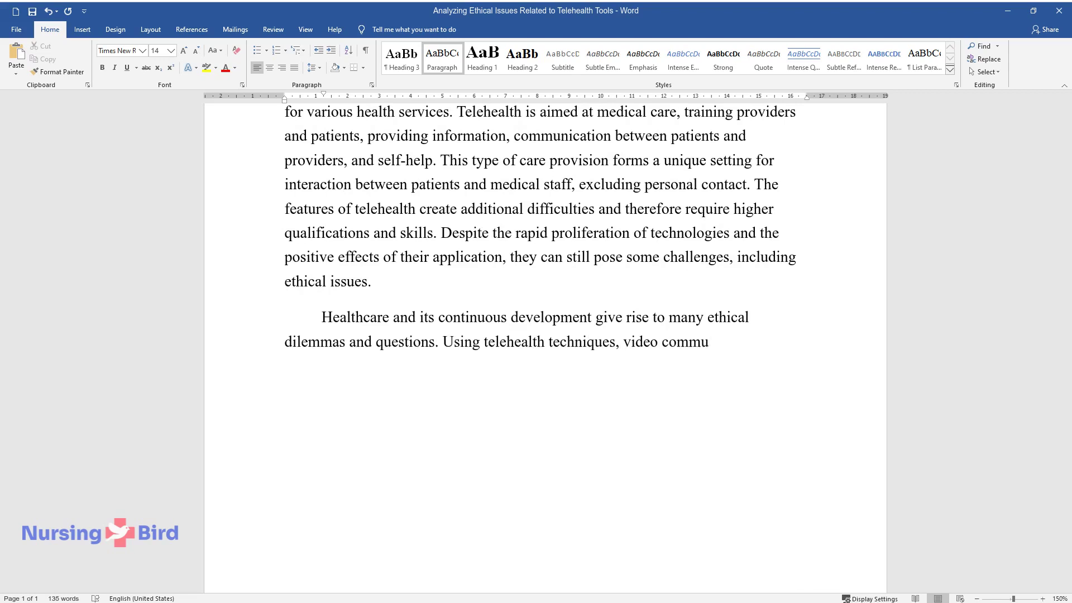
type("nications, e-mail, remote home mo")
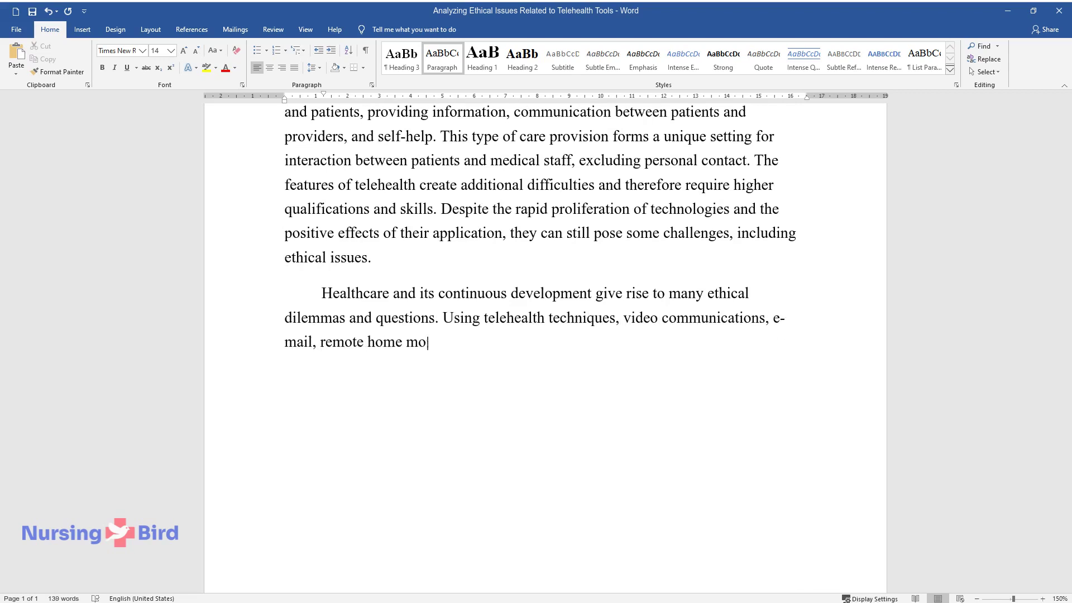
type("nitoring, and similar technologie")
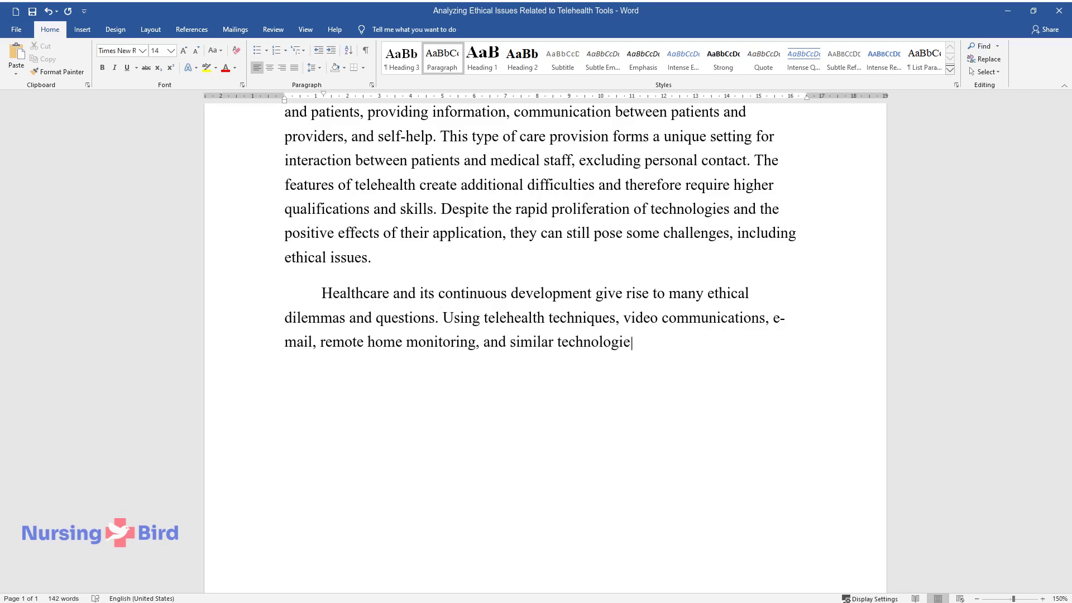
type("s are utilized. They imply unique")
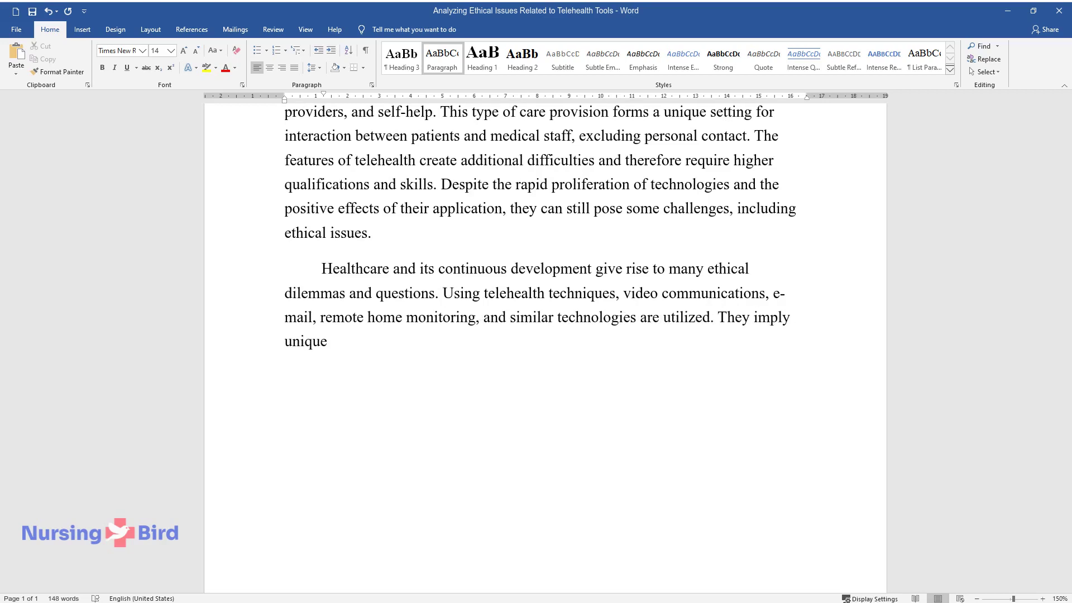
type(" behavior and control of unusual")
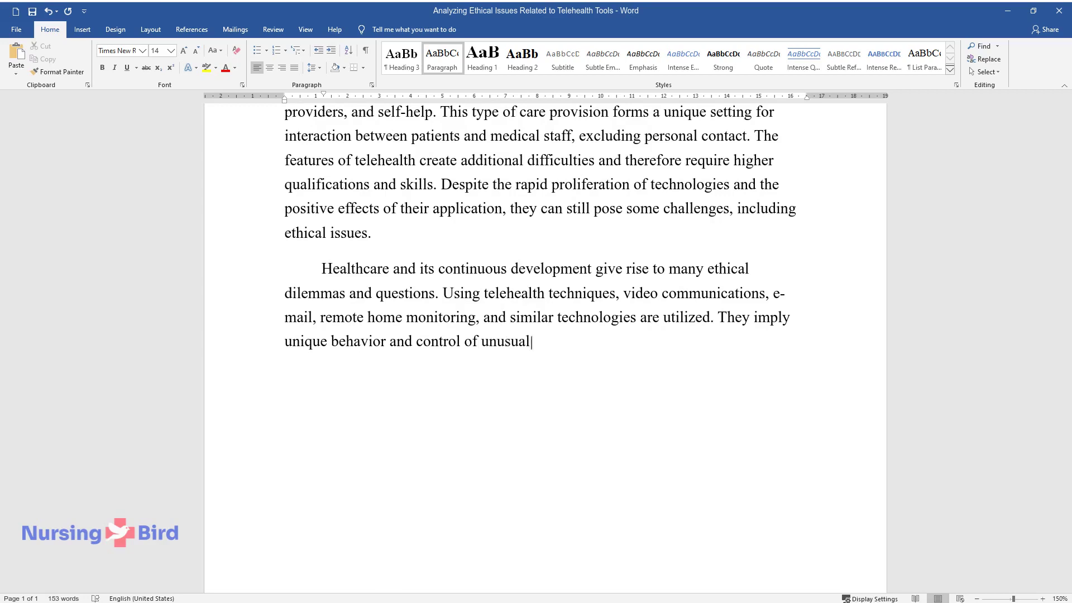
type(" aspects, for example, the qualit")
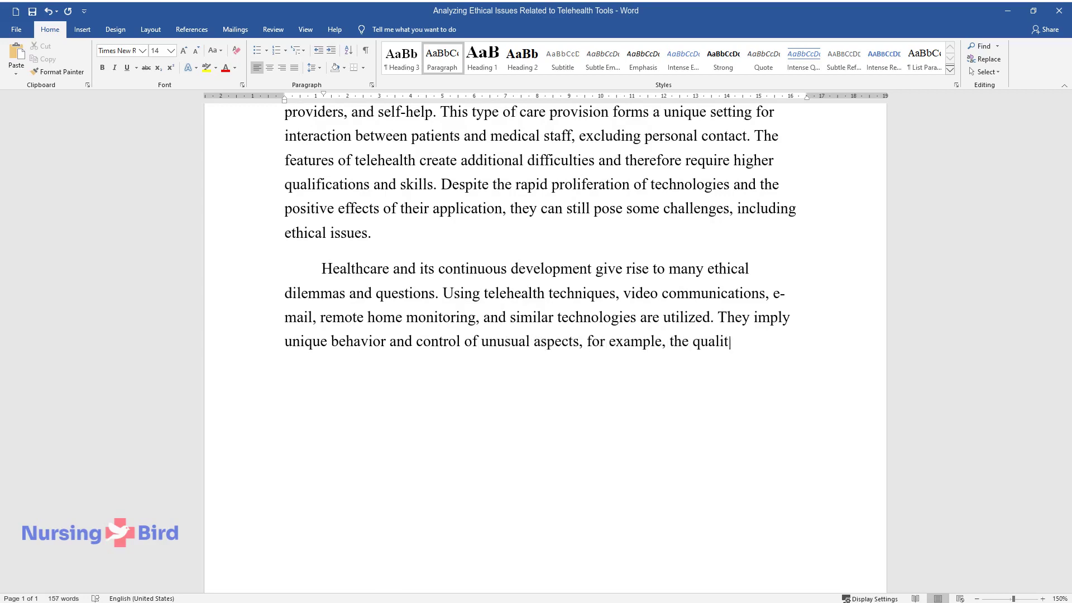
type("y of an Internet connecti")
type("on or th")
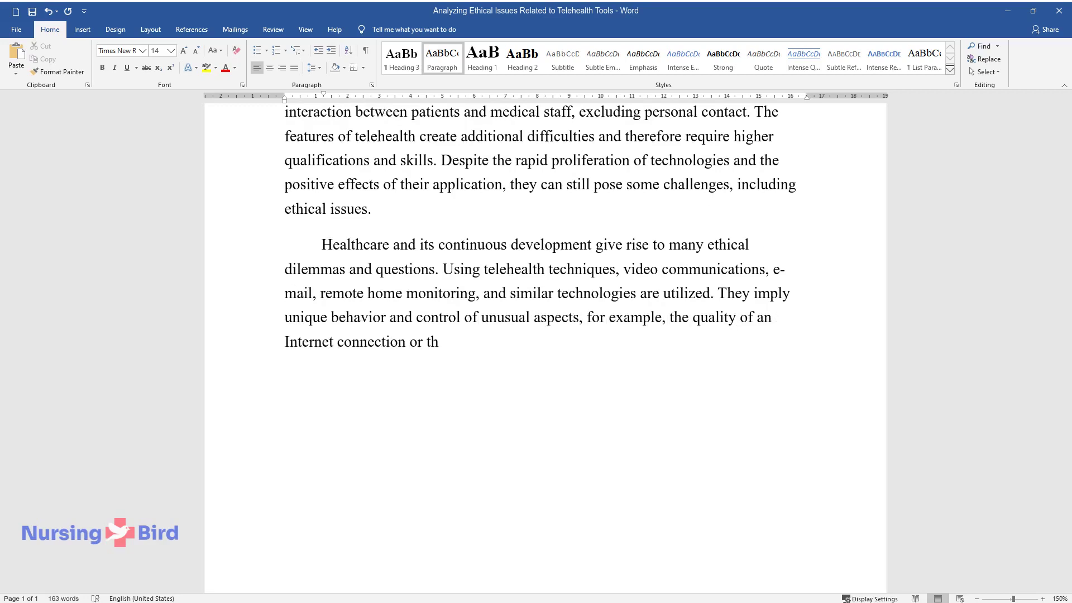
type("e absence of noise in the office ")
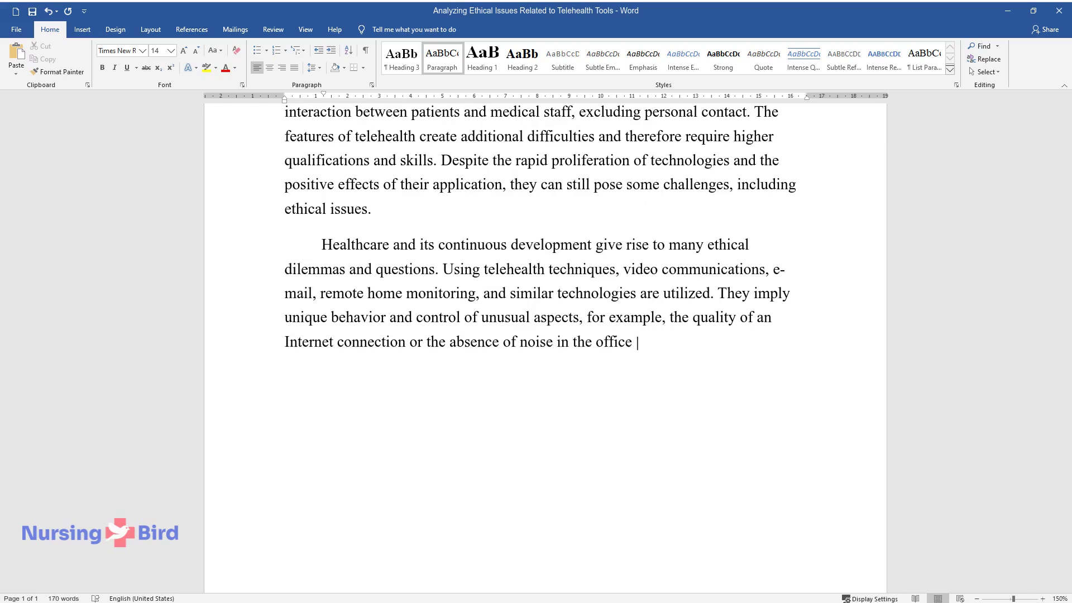
type("when communicating. Telehealth is")
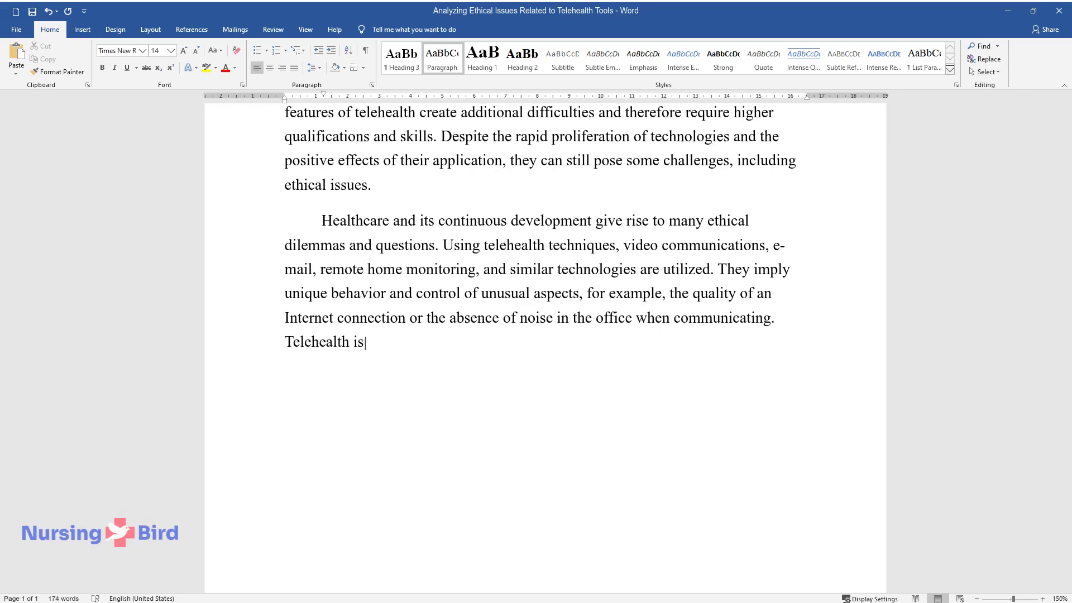
type(" subject to the same ethical sta")
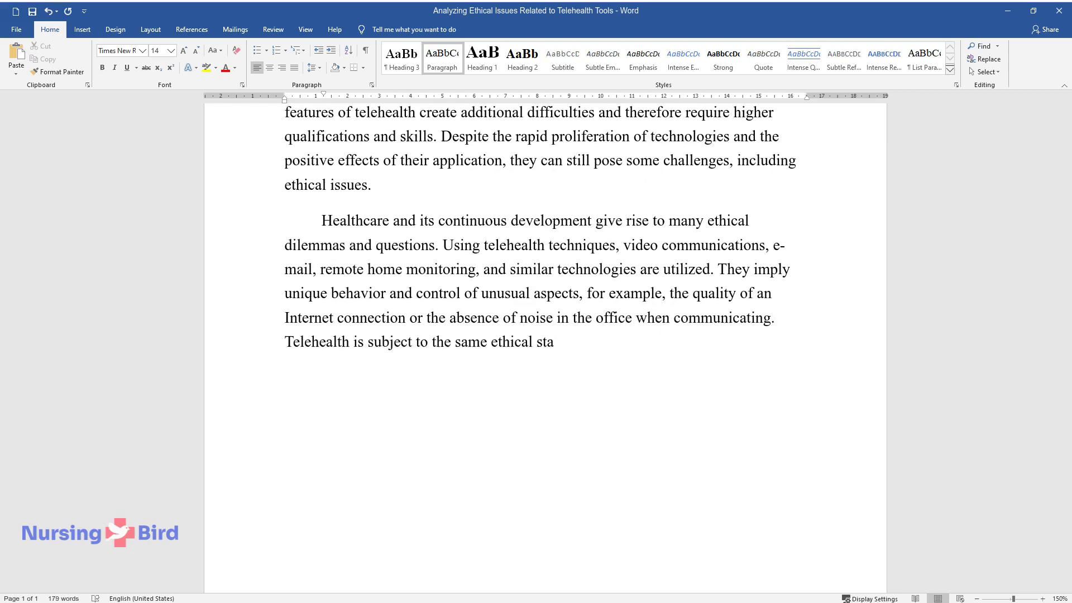
type("ndards and codes as personal meet")
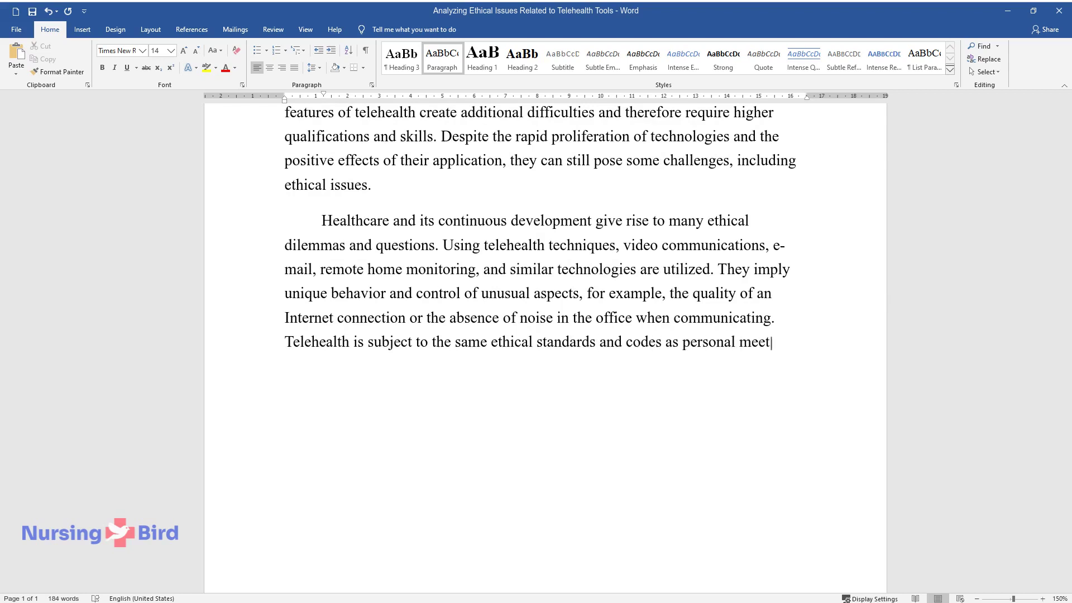
type("ings with patients. However, due ")
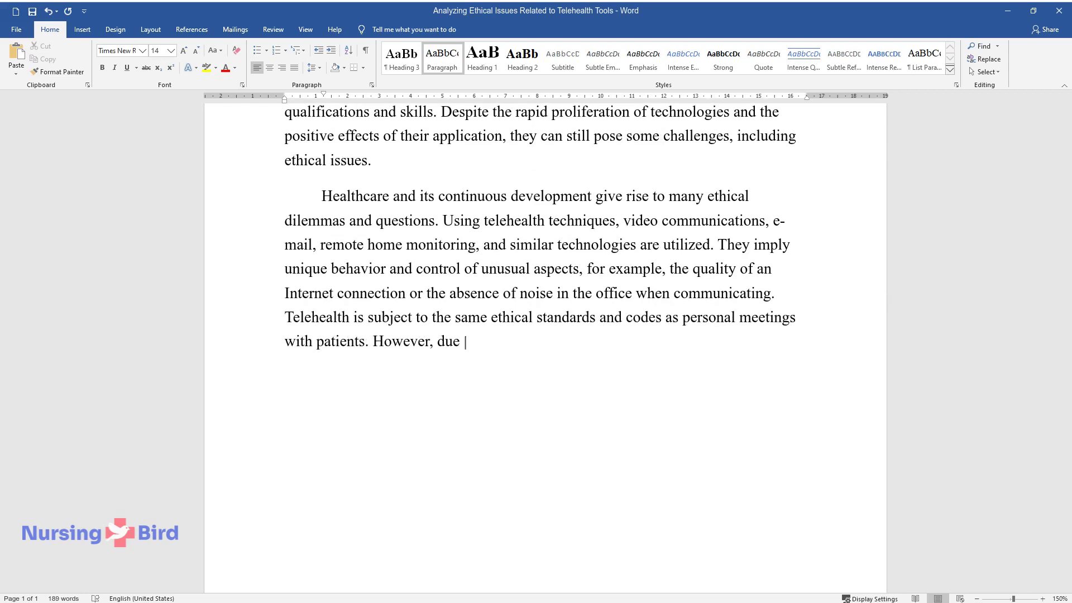
type("to their peculiarities, some prob")
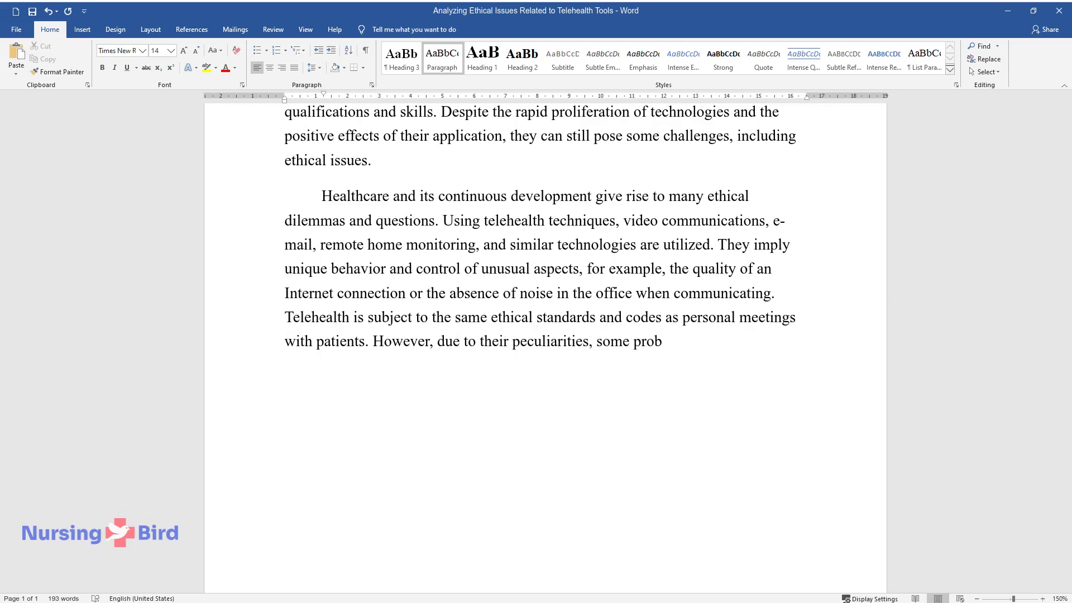
type("lems change and require additiona")
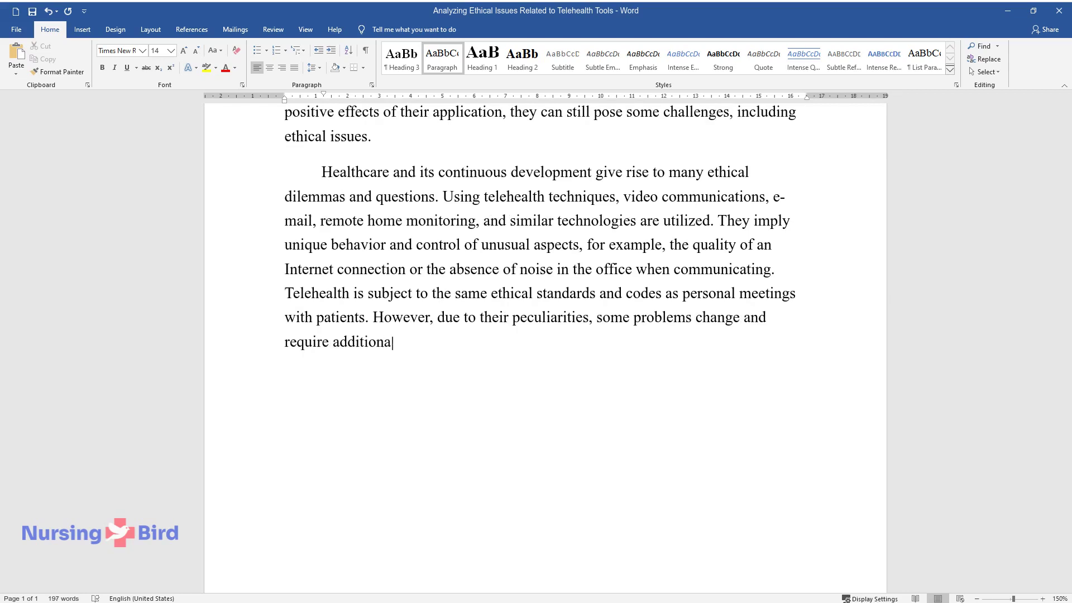
type("l attention. For example, the ma")
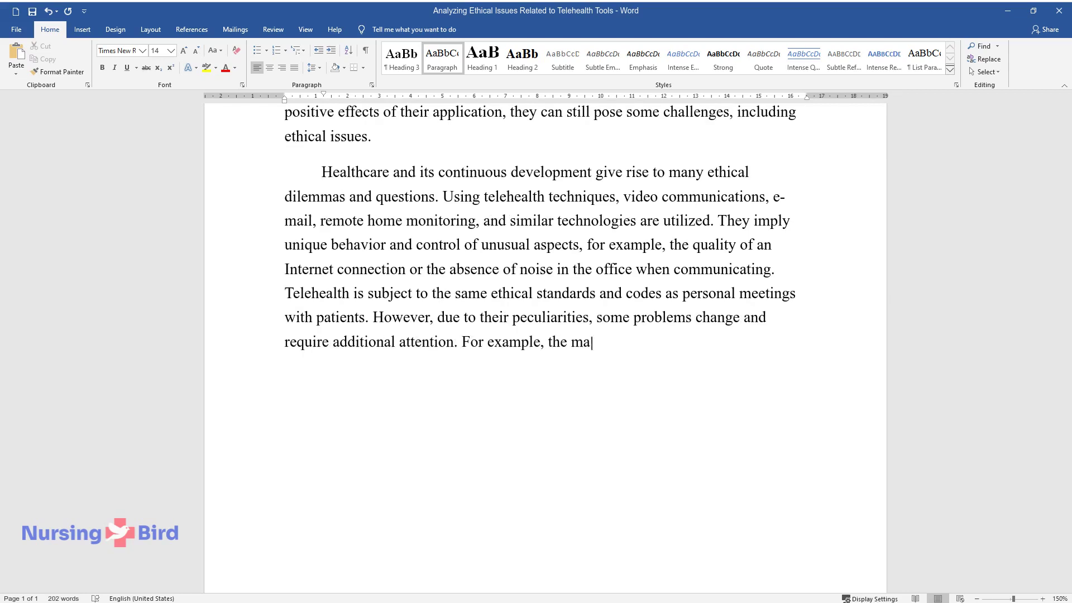
type("in concern is the safety of patie")
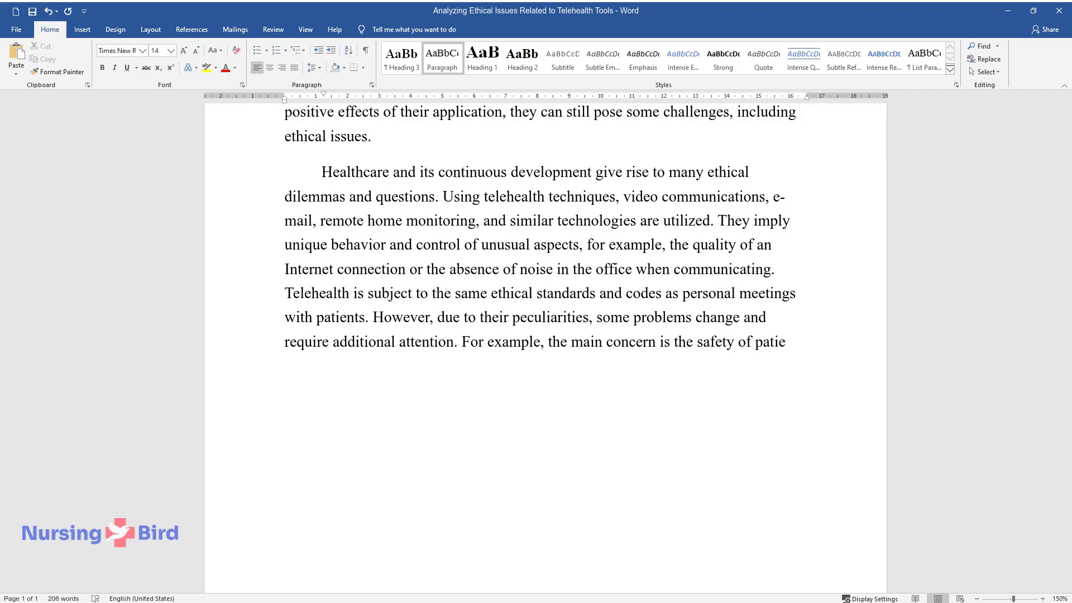
type("nt data, the erosion of relations")
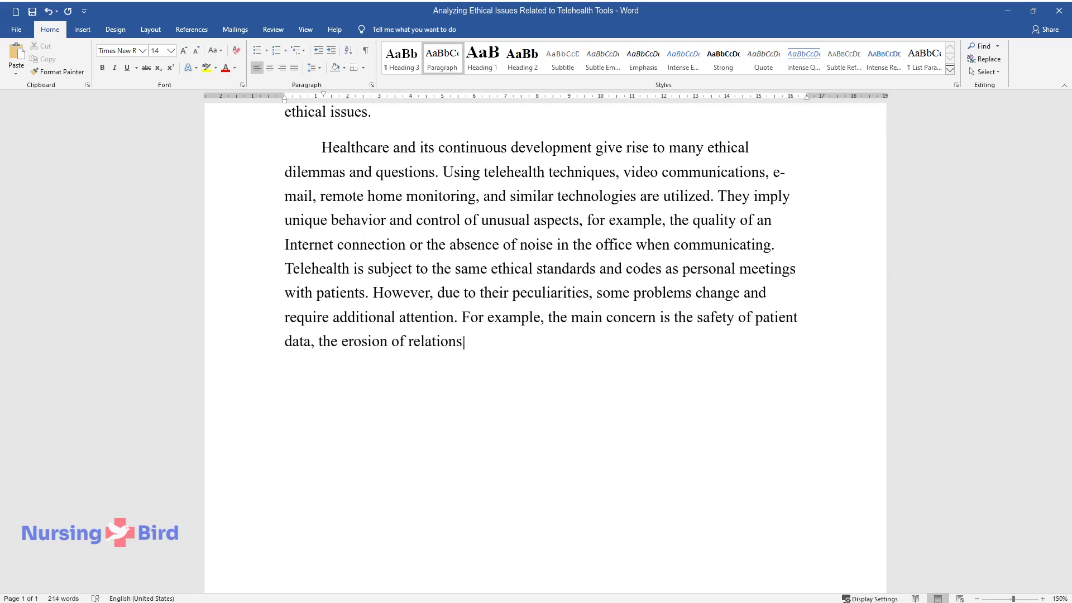
type(" between providers and patients, ")
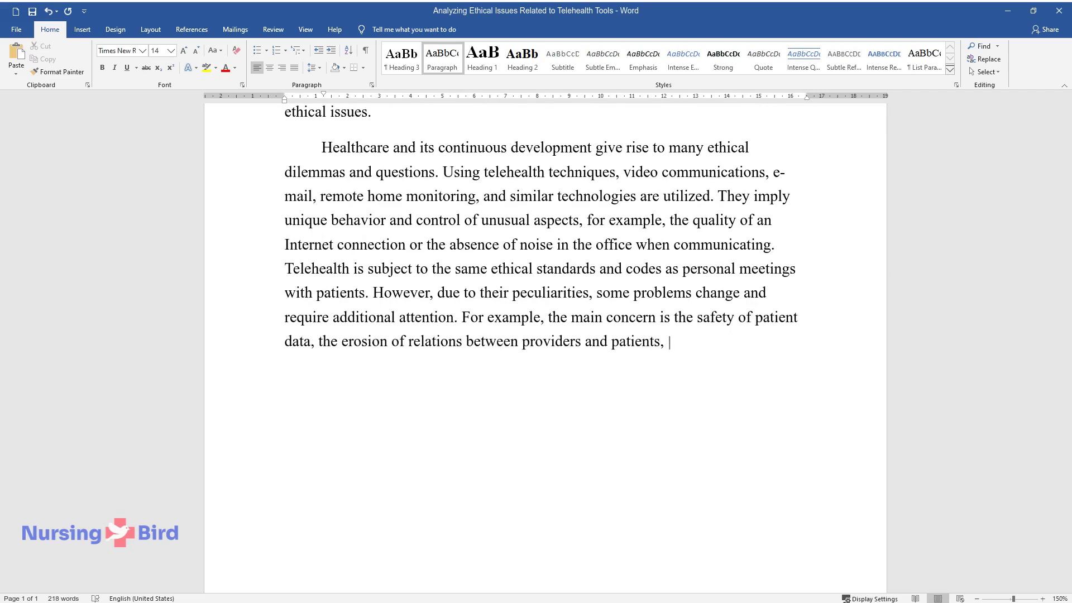
type("informed consent, satisfaction wi")
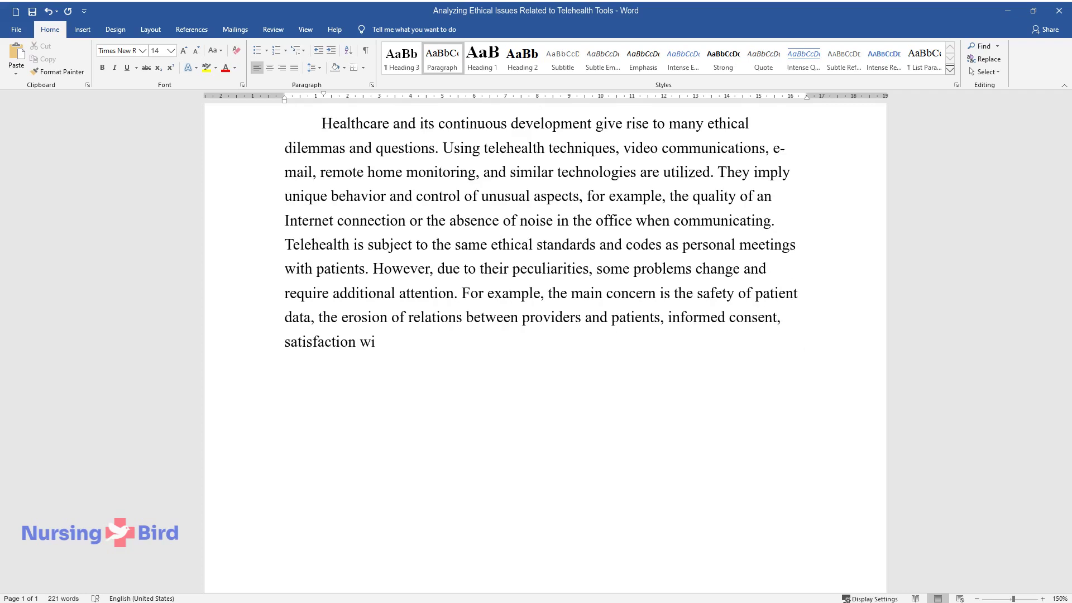
type("th services, and their accessibility.")
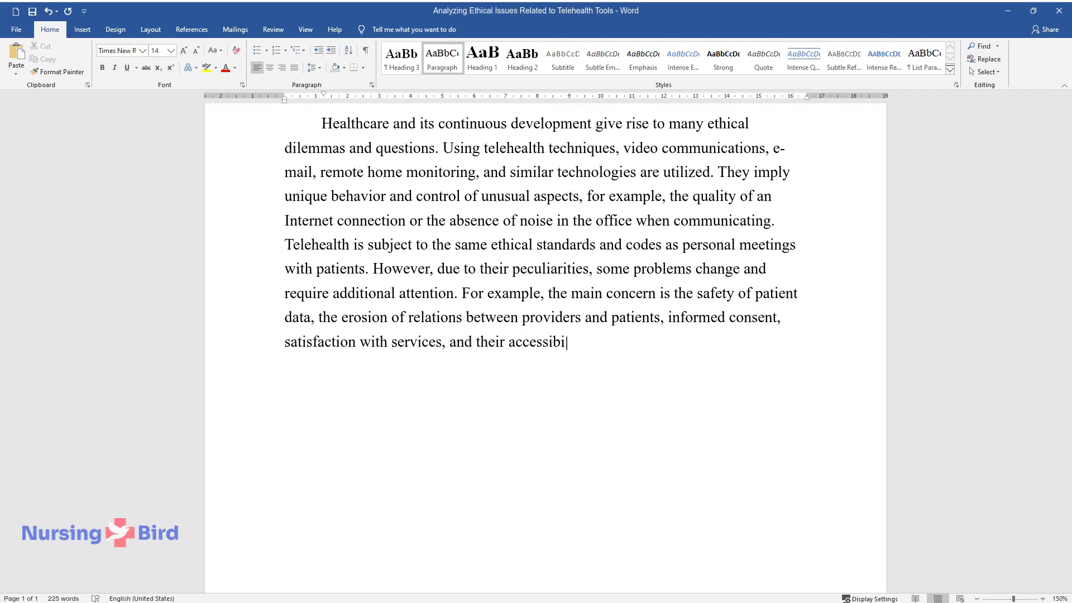
key("Return")
Type the privacy paragraph starting 'Information technology poses many threats to the privacy of personal information'
type("Informatio")
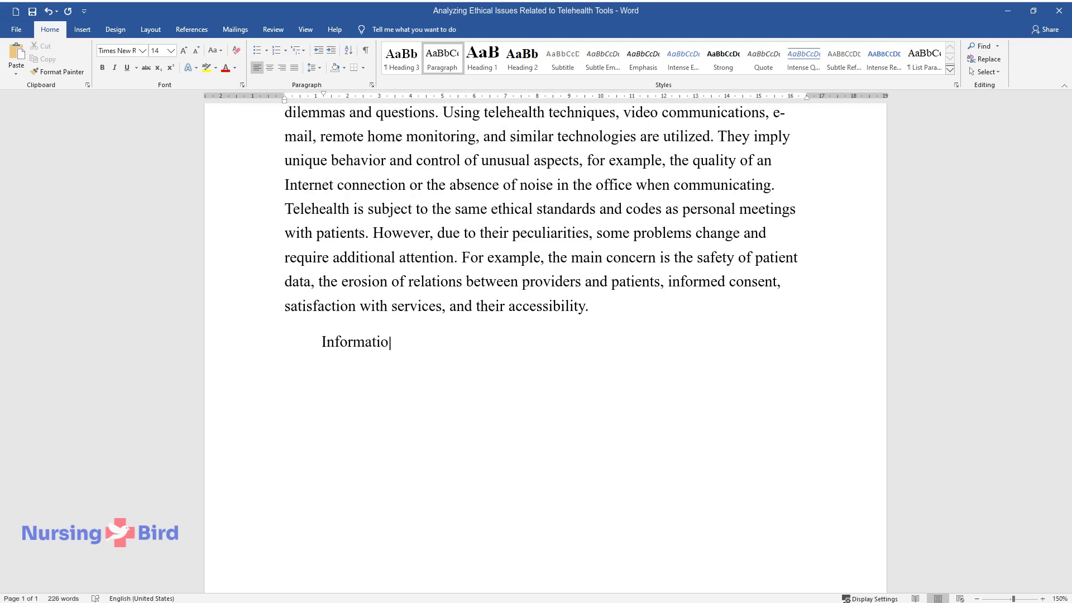
type("n technology poses many threats to")
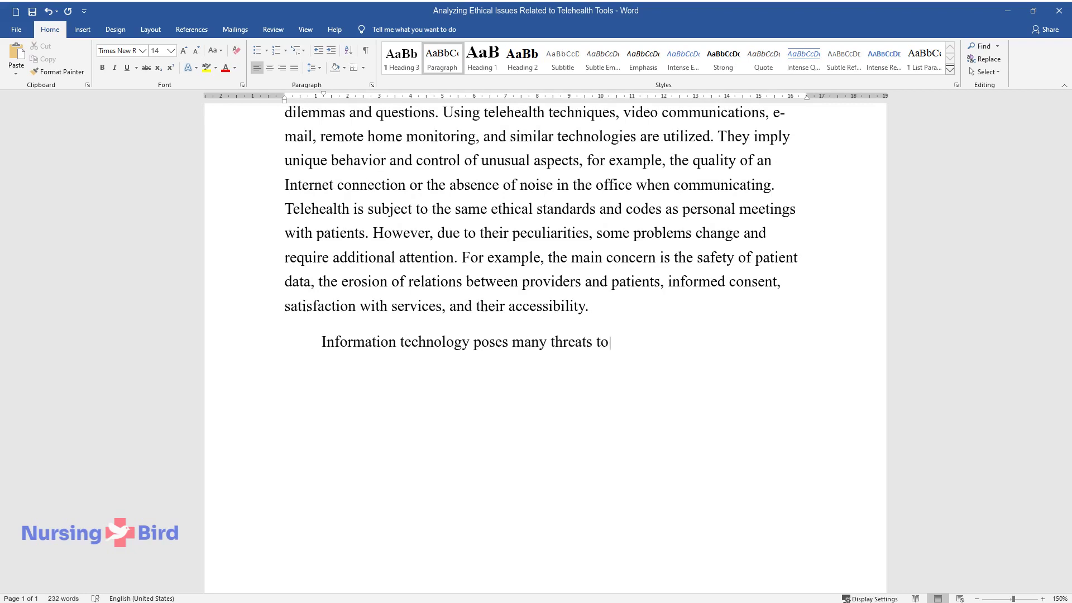
type(" the privacy of personal informatio")
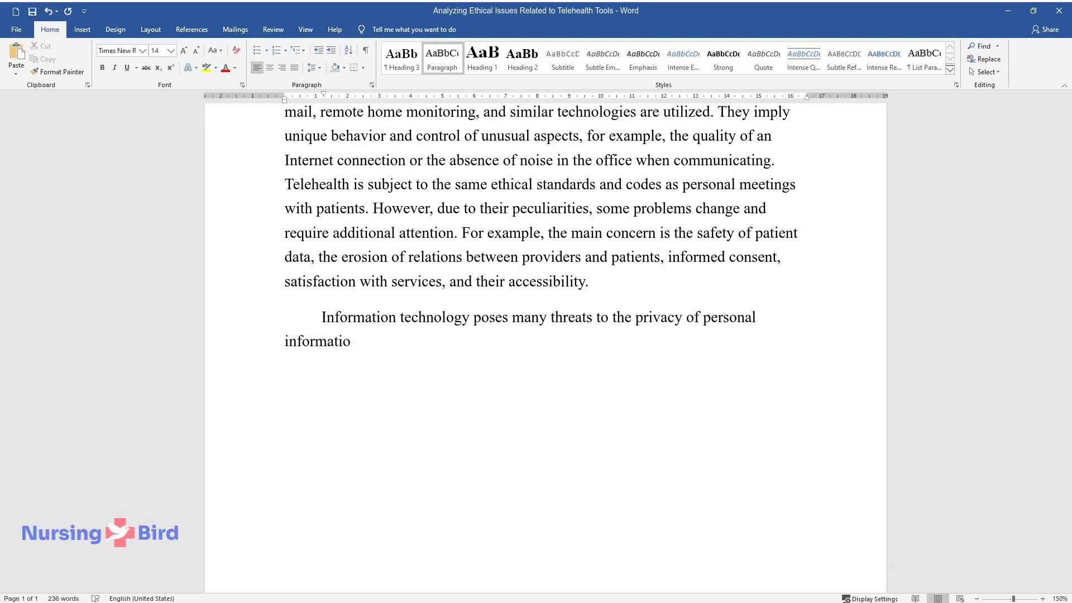
type("n, and in healthcare, this aspect ")
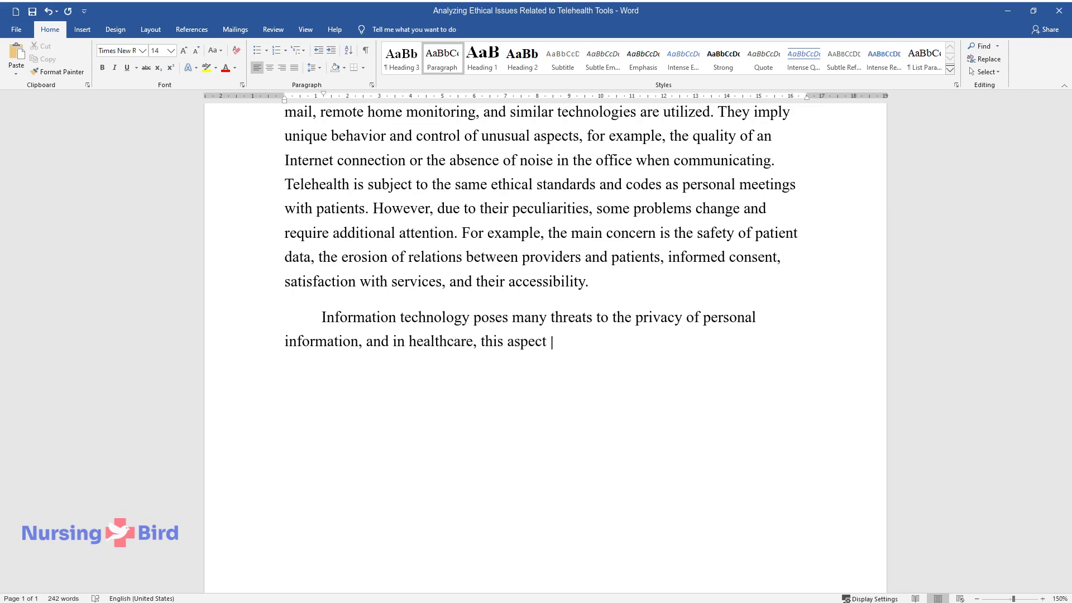
type("is essential. The information prov")
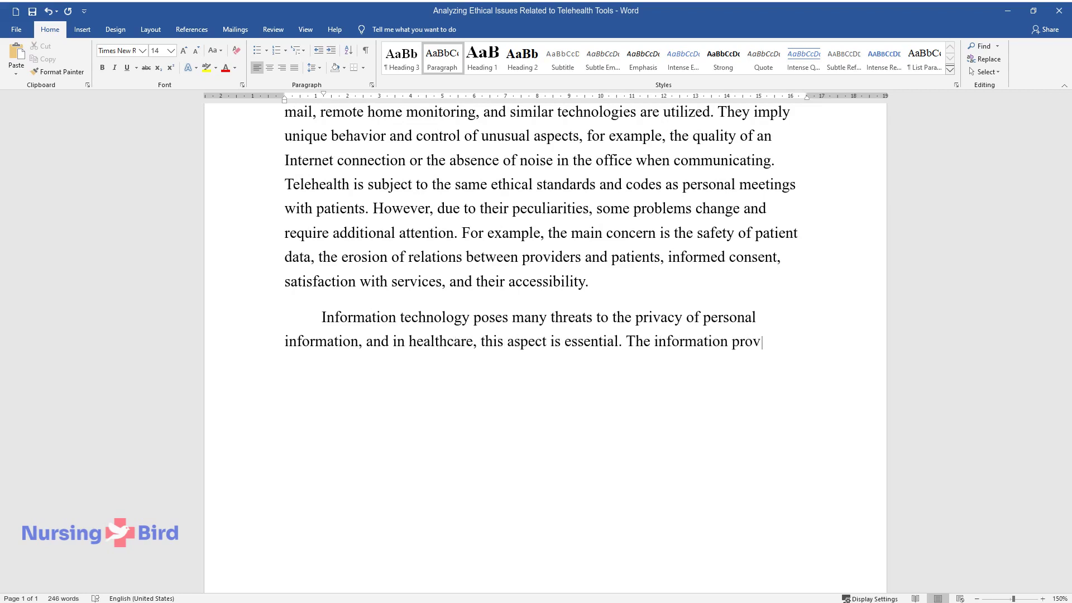
type("ided by patients relates to their p")
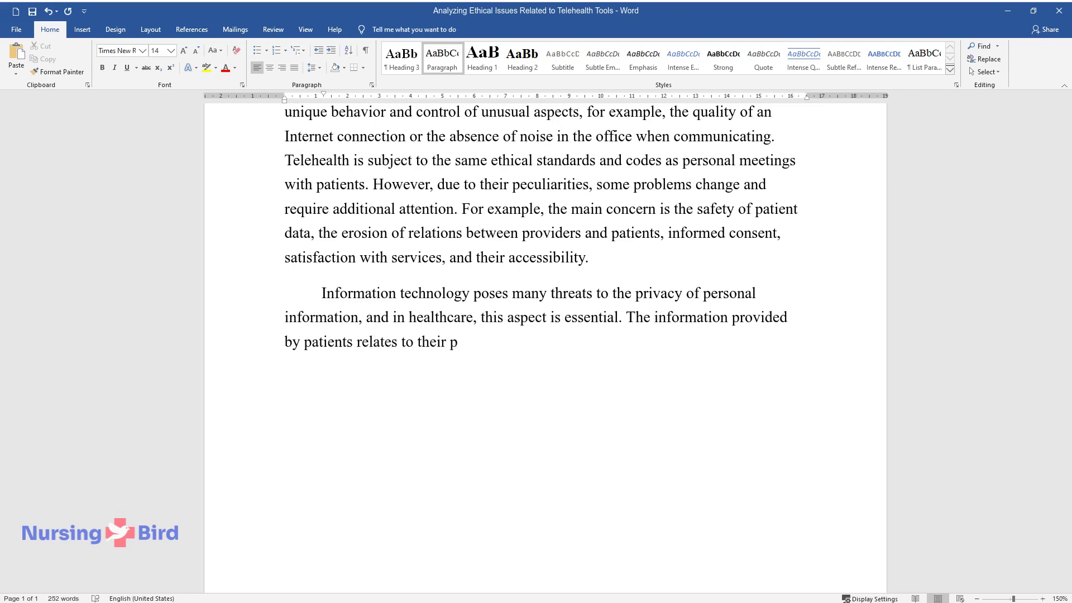
type("ersonal lives, and its protection ")
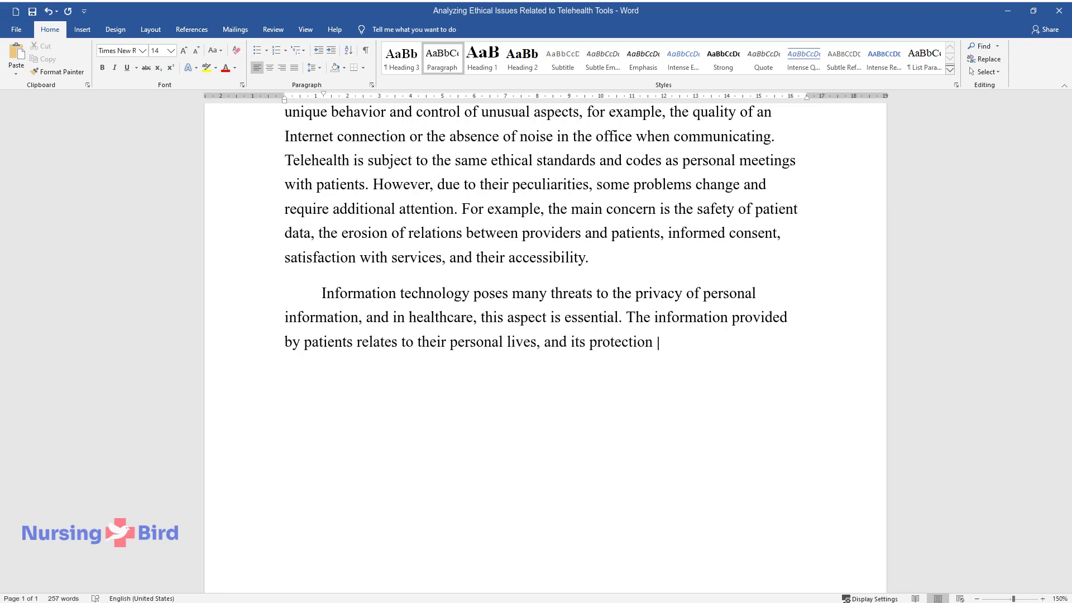
type("by medical staff is critical for es")
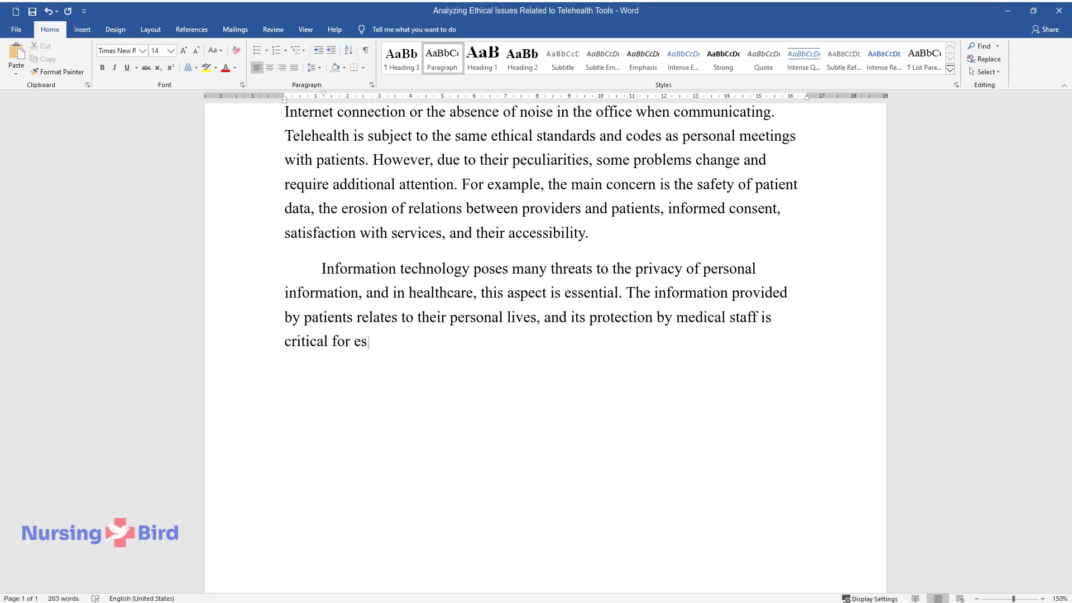
type("tablishing trusting relationships.")
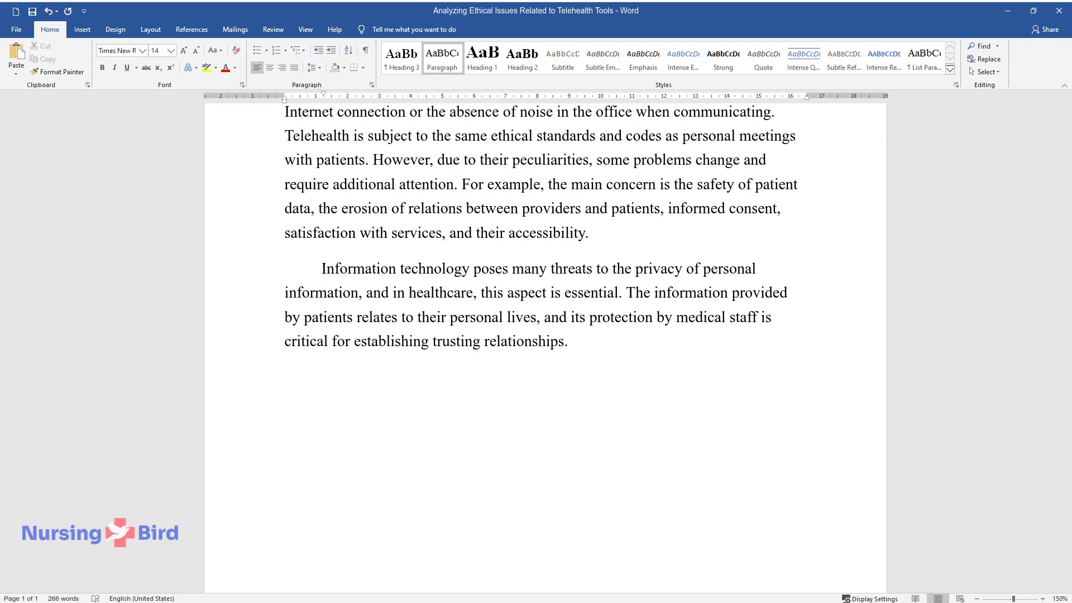
type(" Safety issues are regulated by the")
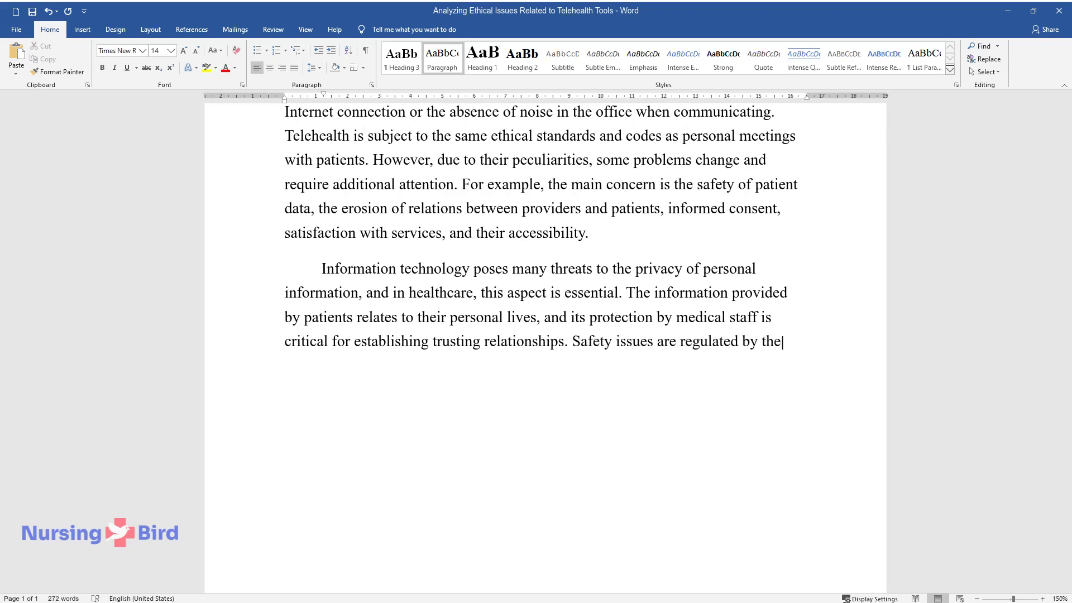
type(" Health Insurance Portability and ")
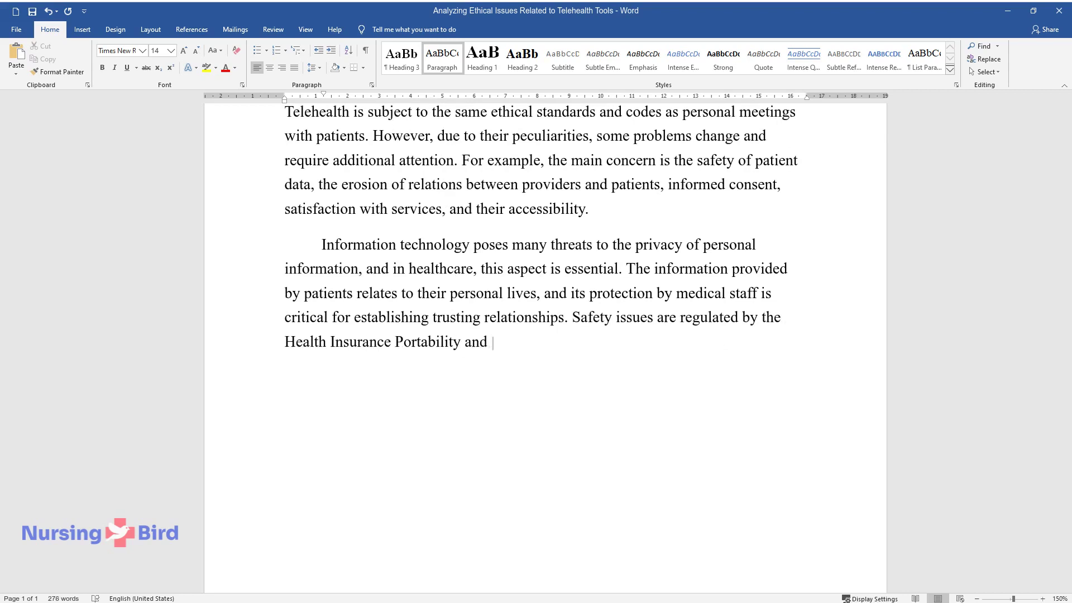
type("Accountability Act. According to es")
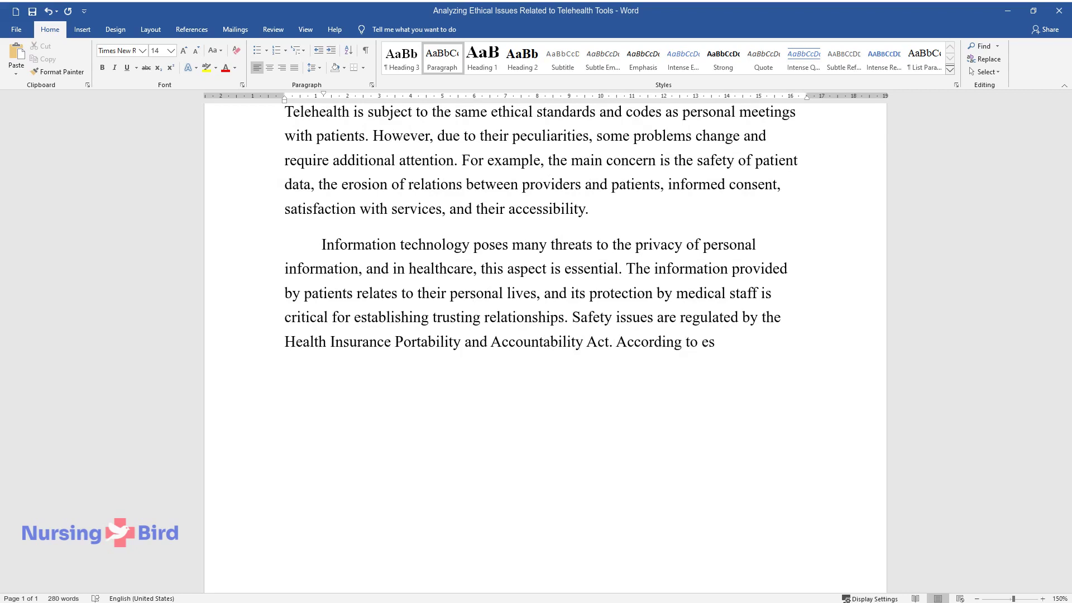
type("tablished standards, suppliers are")
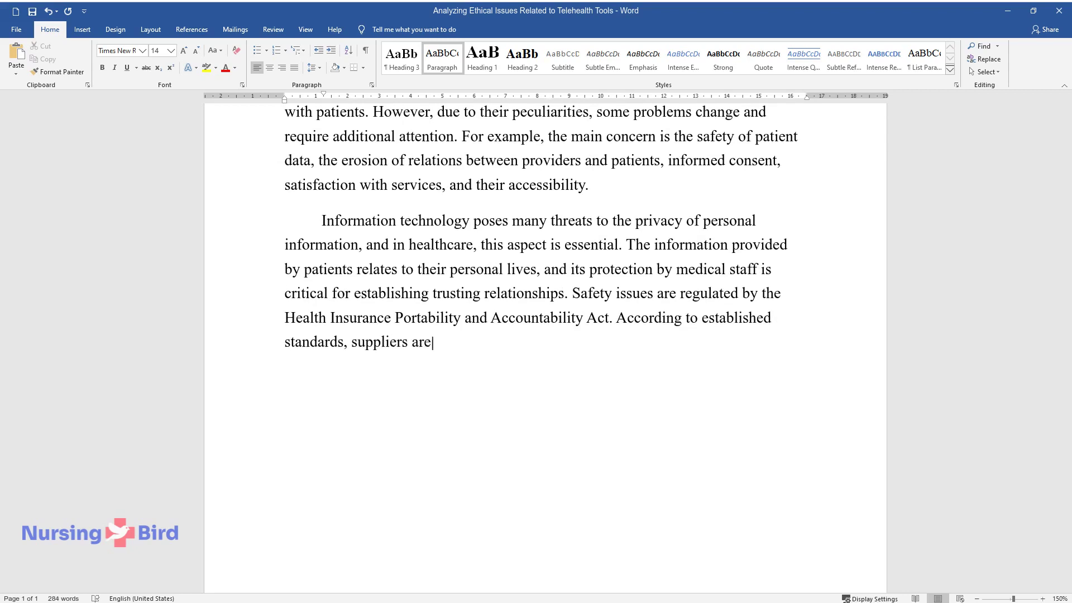
type(" responsible for ensuring that the ")
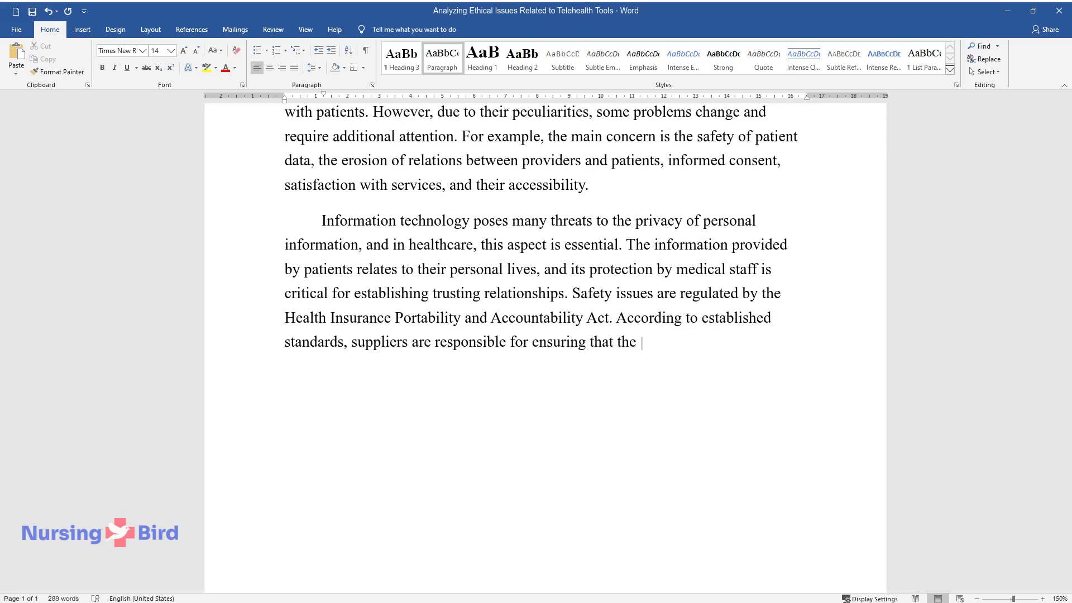
type("information environment in which communication occu")
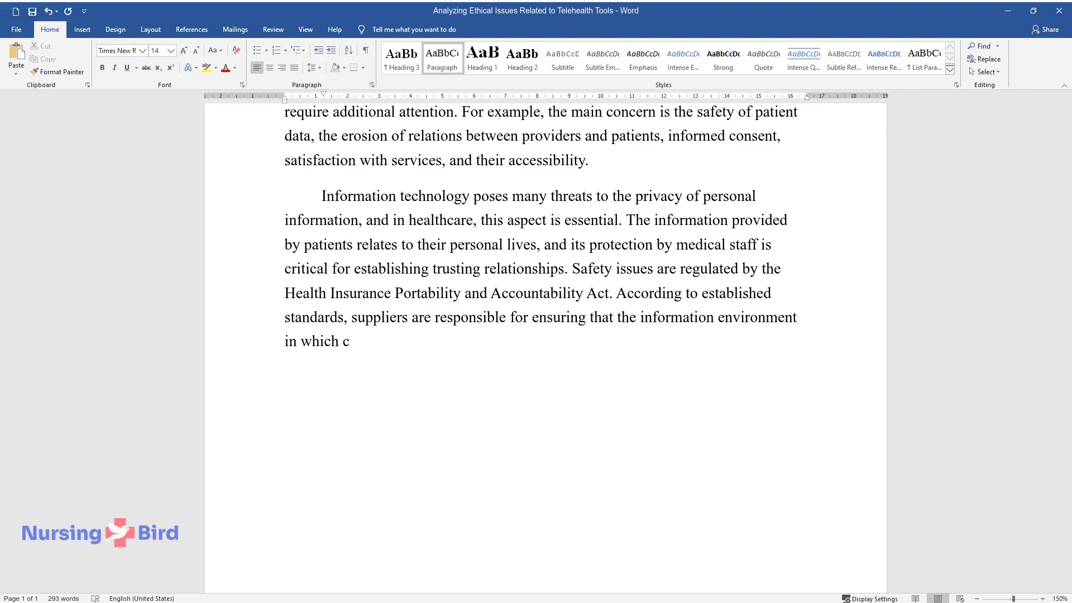
type("rs within the framework of")
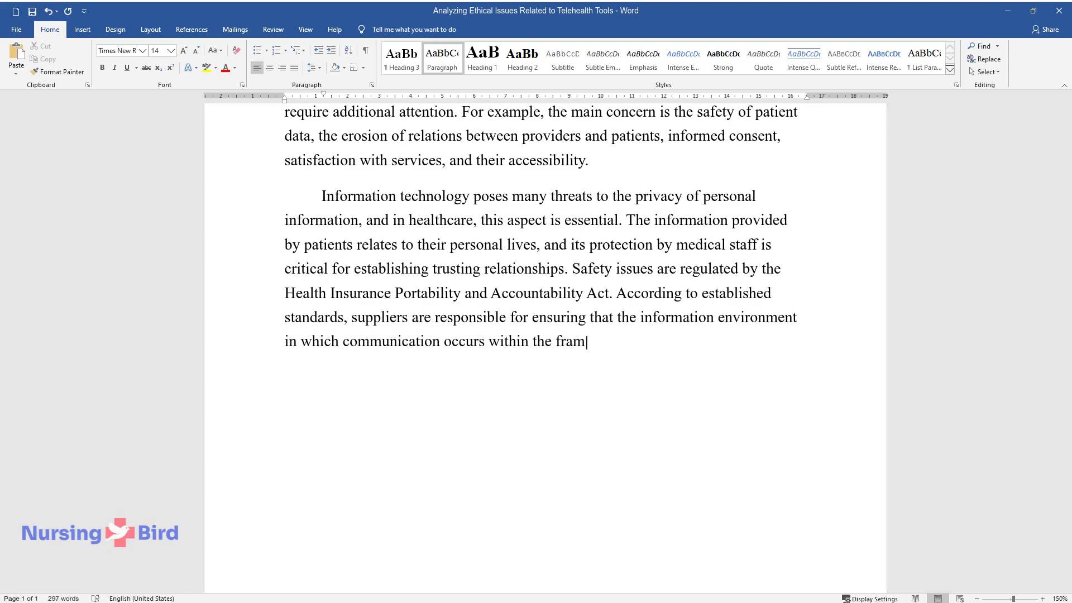
type(" telehealth is protected. ")
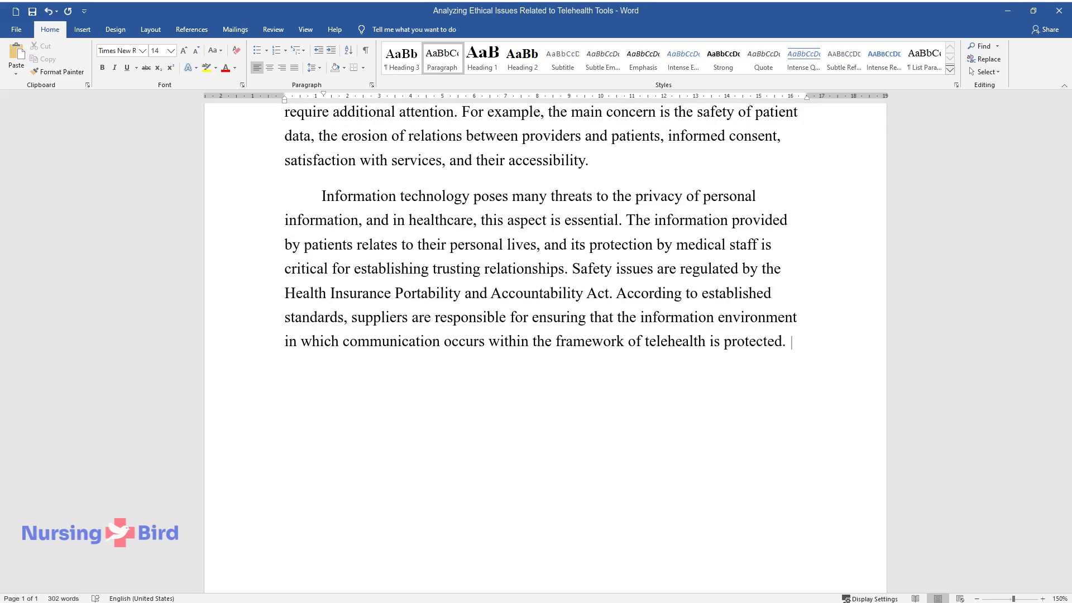
type("Nurses must have the skills to use")
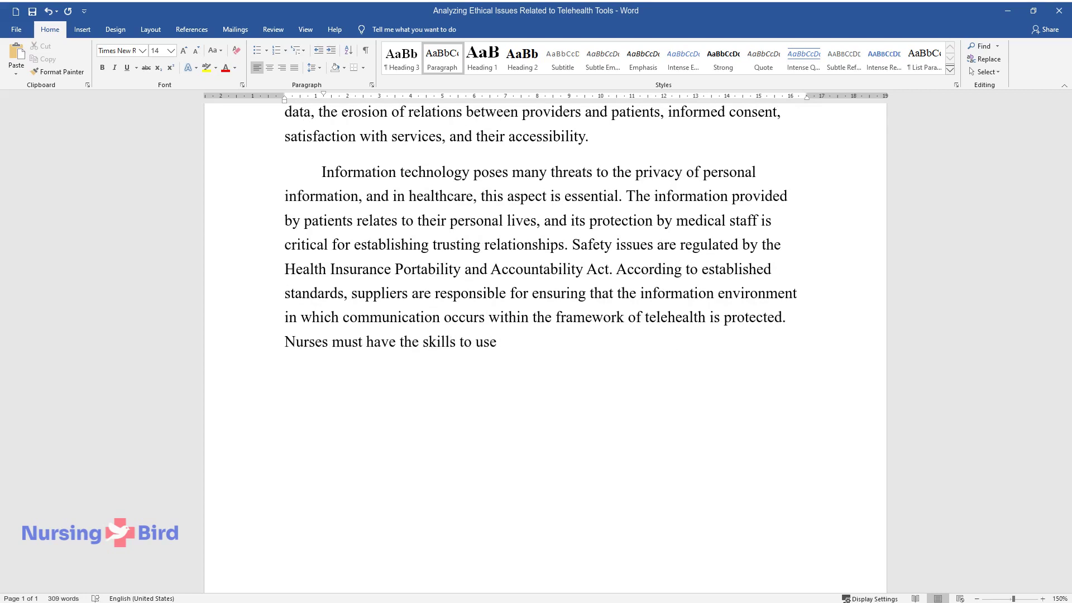
type(" technology efficiently and safely ")
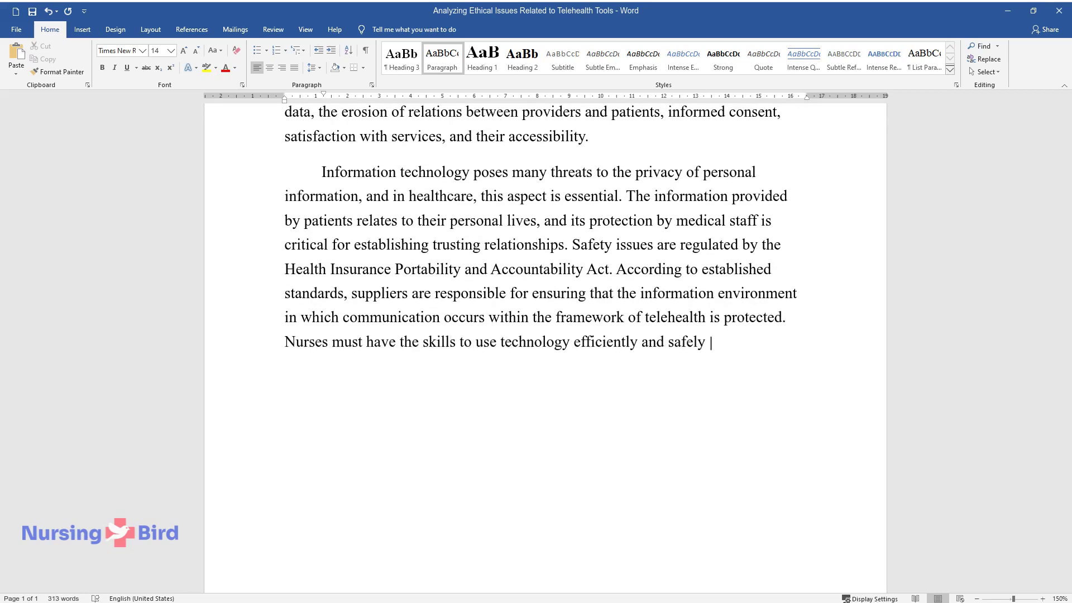
type("to support patients' privacy.")
Add the paragraph starting 'Another important ethical aspect', ending 'informed consent is critical.'
key("Return")
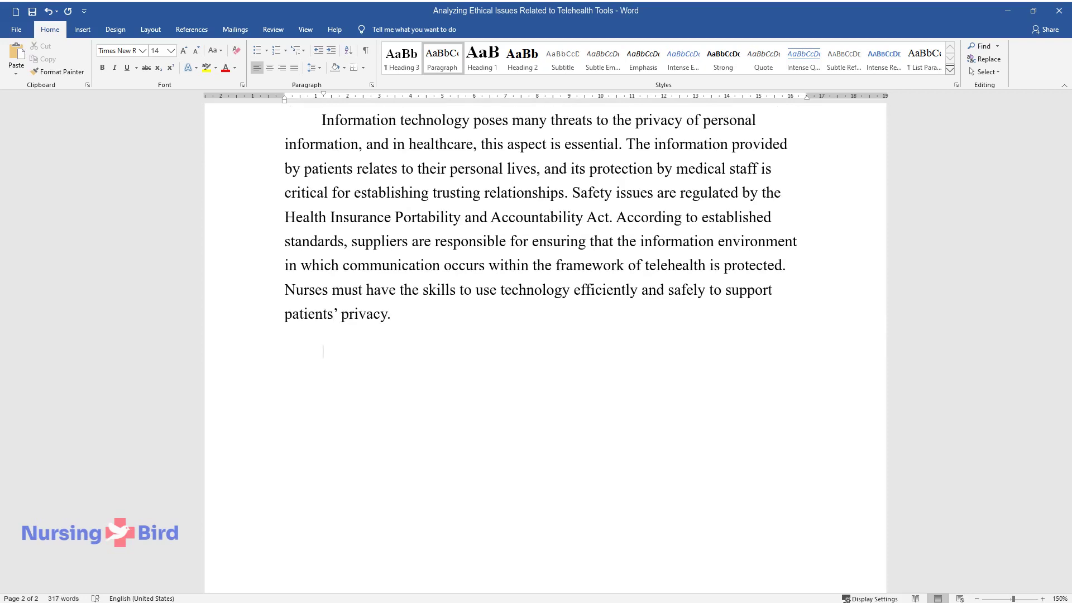
type("Another important ethic")
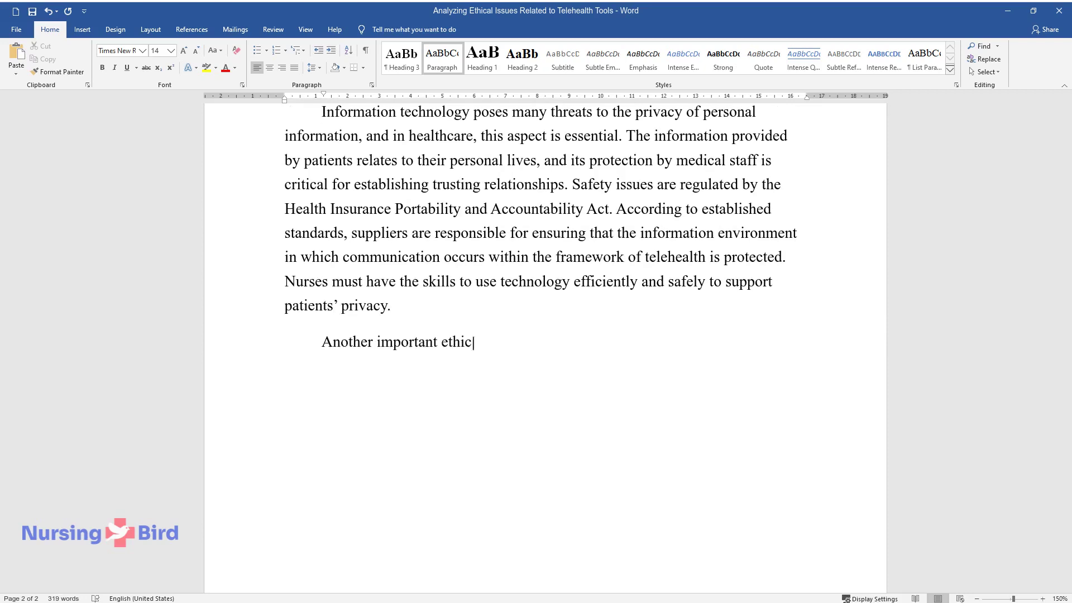
type("al aspect of work that becomes mor")
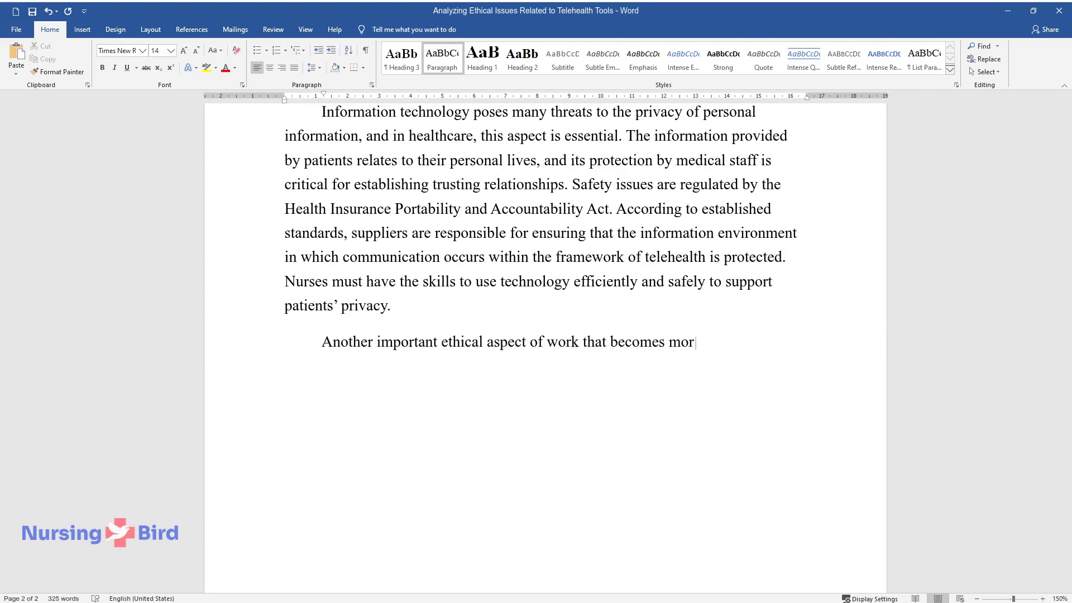
type("e complicated with telehealth use")
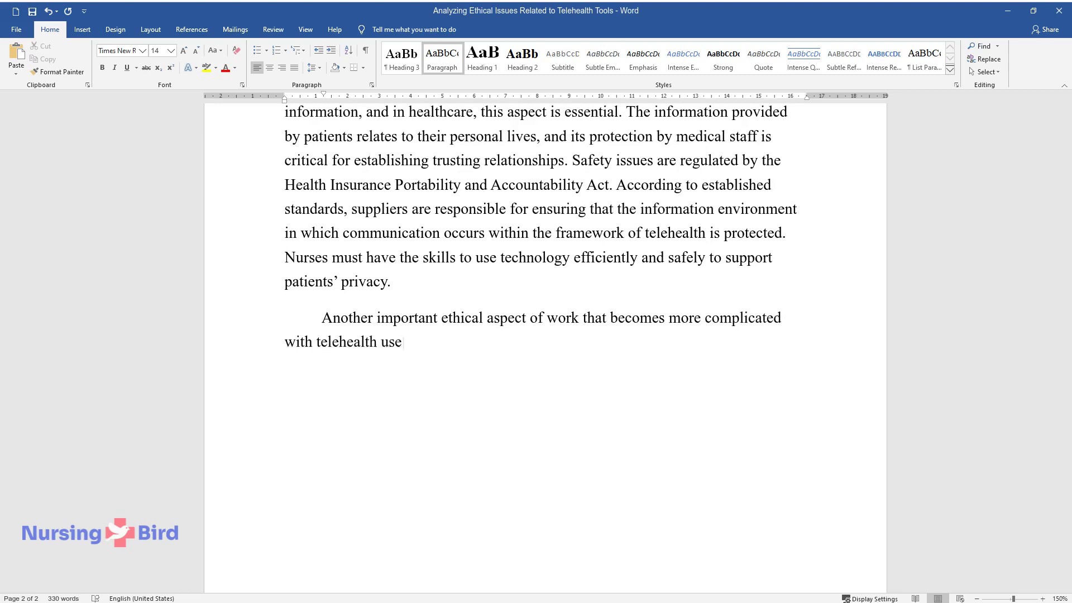
type(" is informed consent. As in perso")
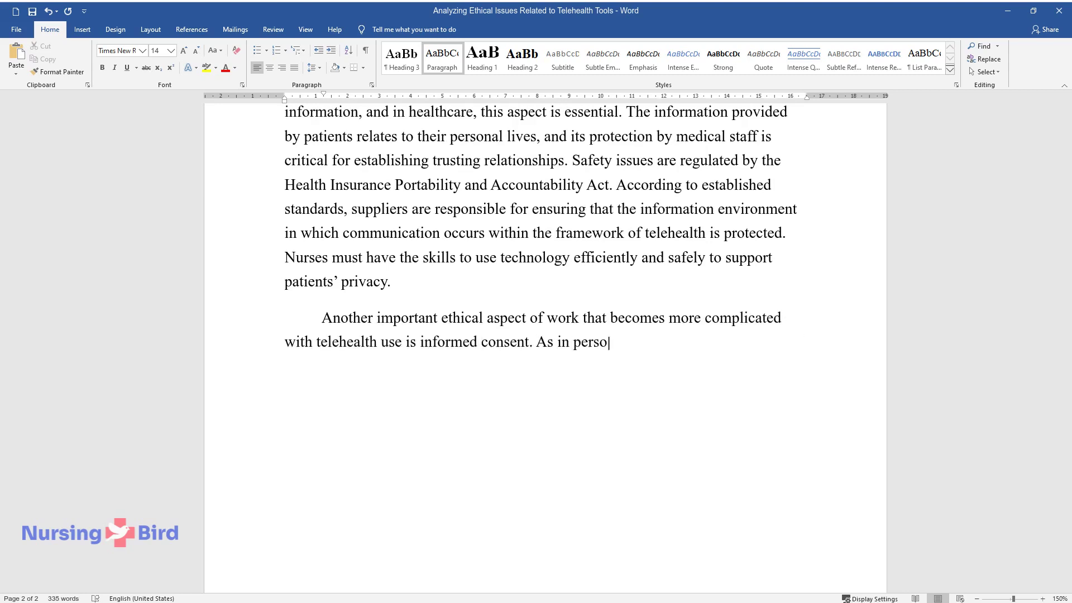
type("nal communication, patients should")
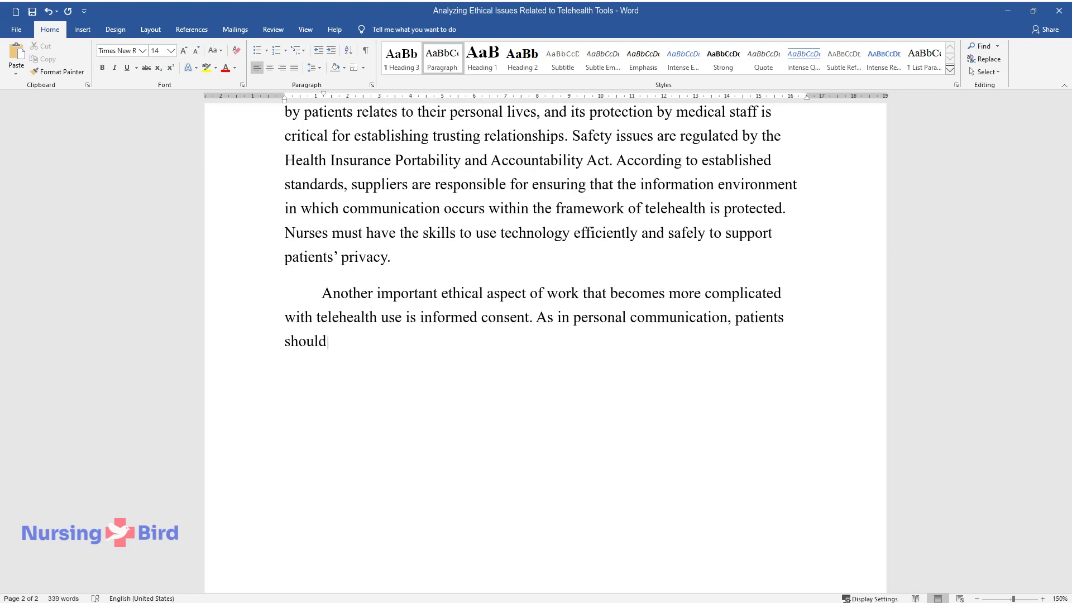
type(" agree to assess their condition")
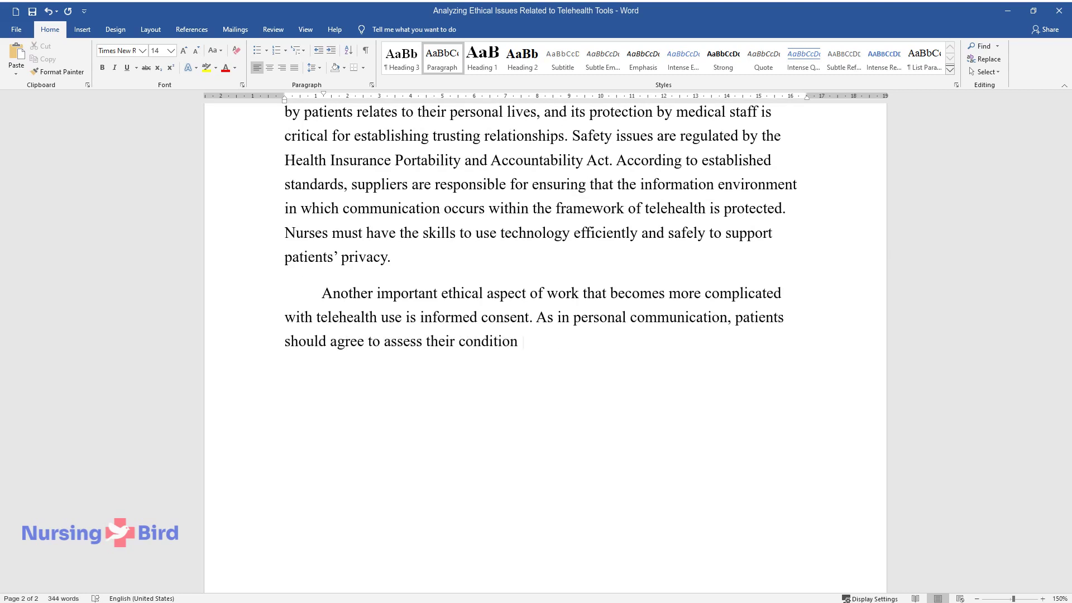
type(" and intervention. The main components of informed consent are a com")
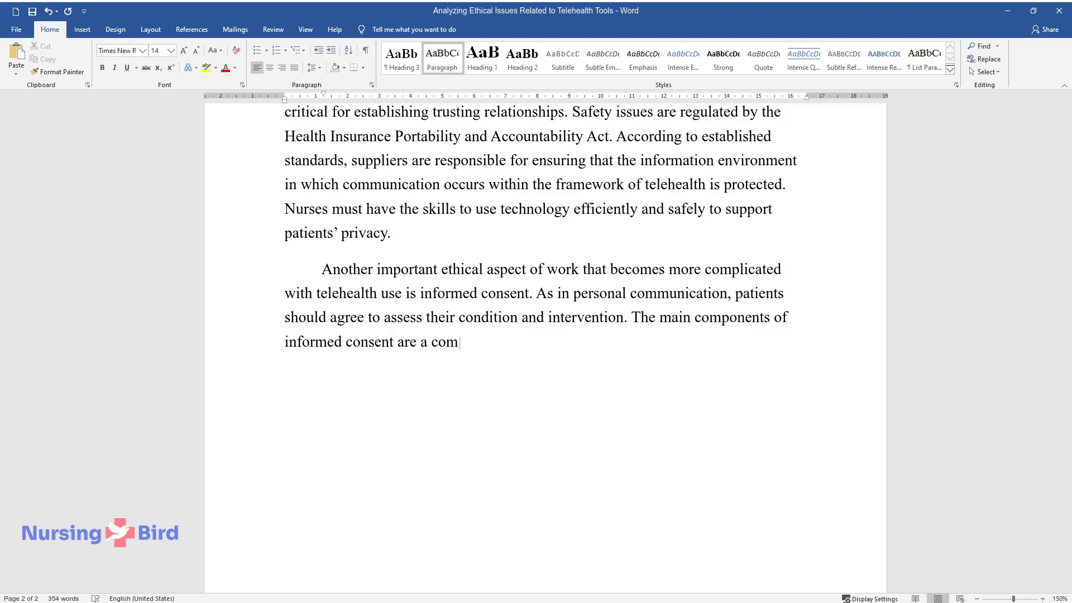
type("plete treatment description, expe")
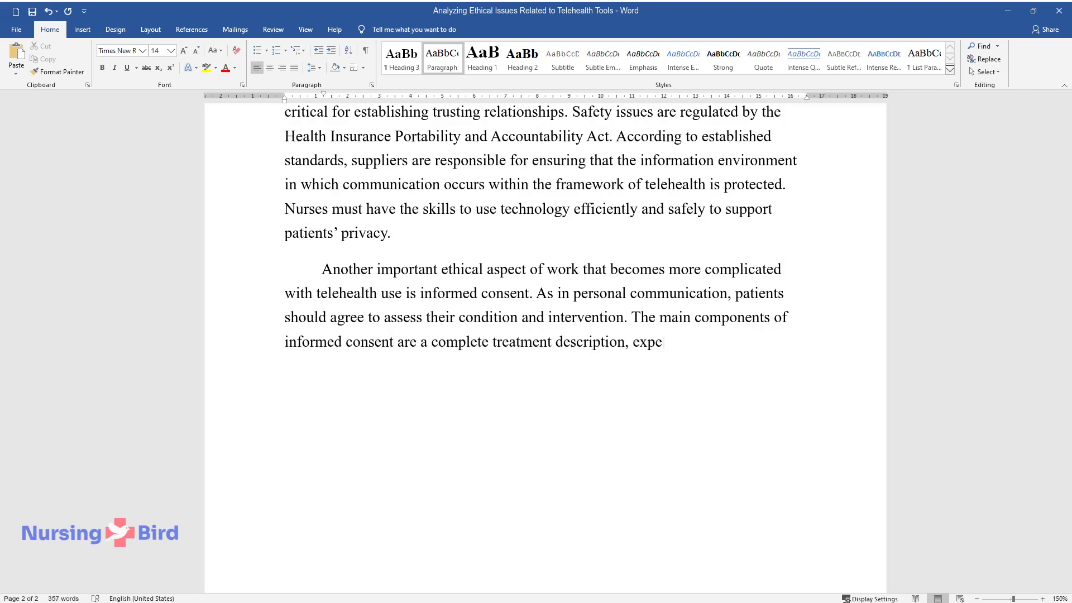
type("cted improvement and pote")
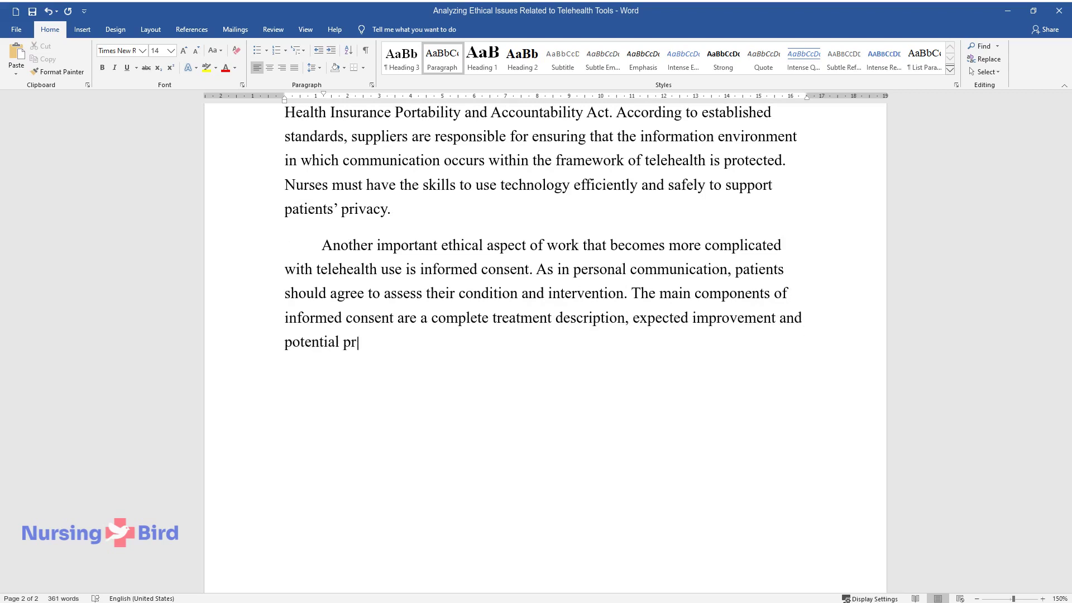
type("ntial problems, alternative processes, and")
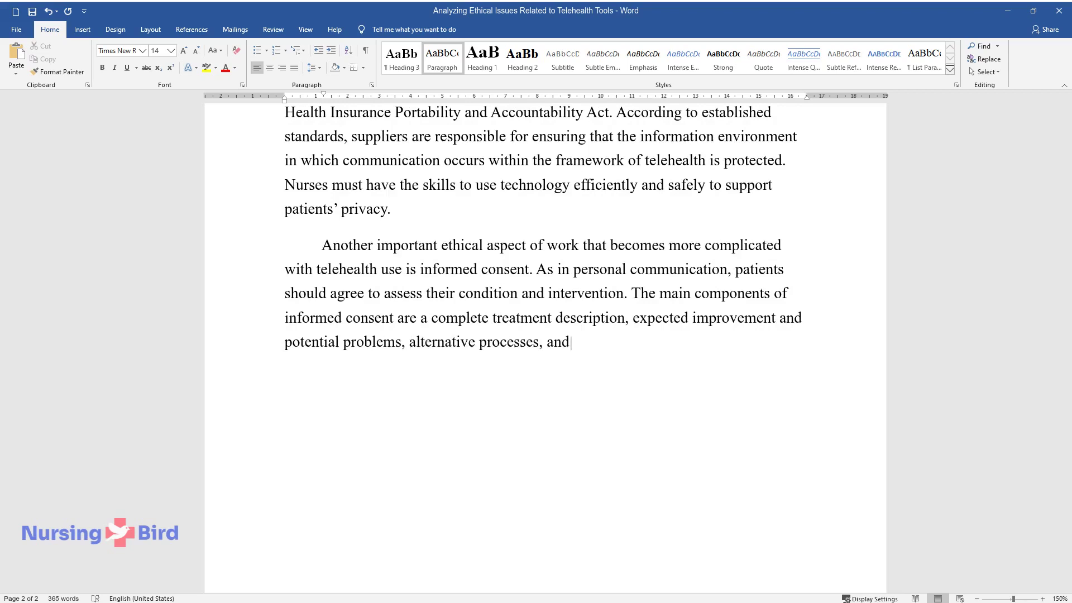
type(" procedures that the patient can ")
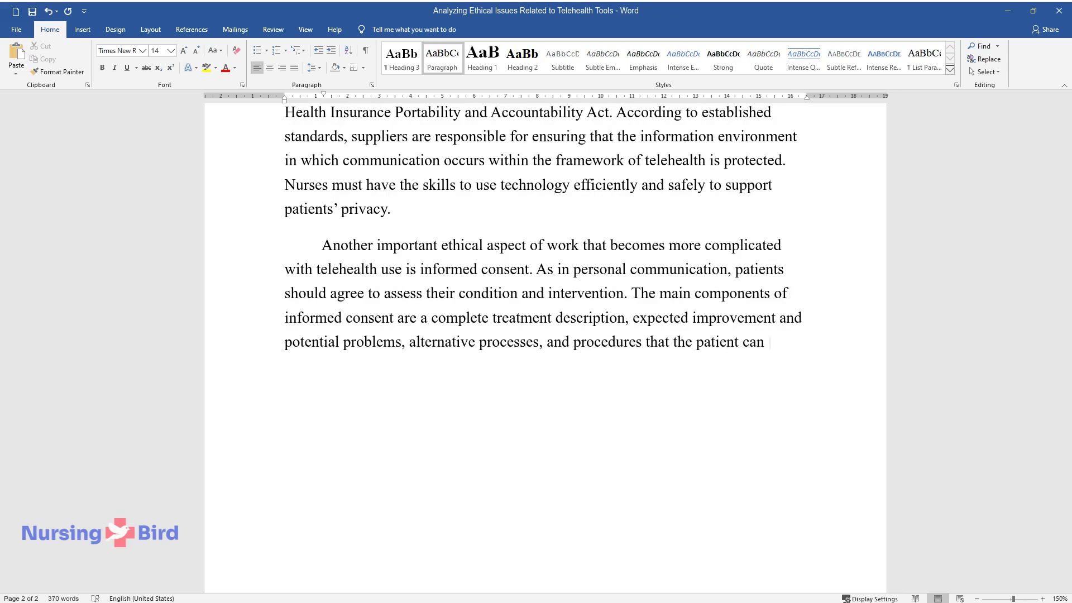
type("cancel. In the context of telehea")
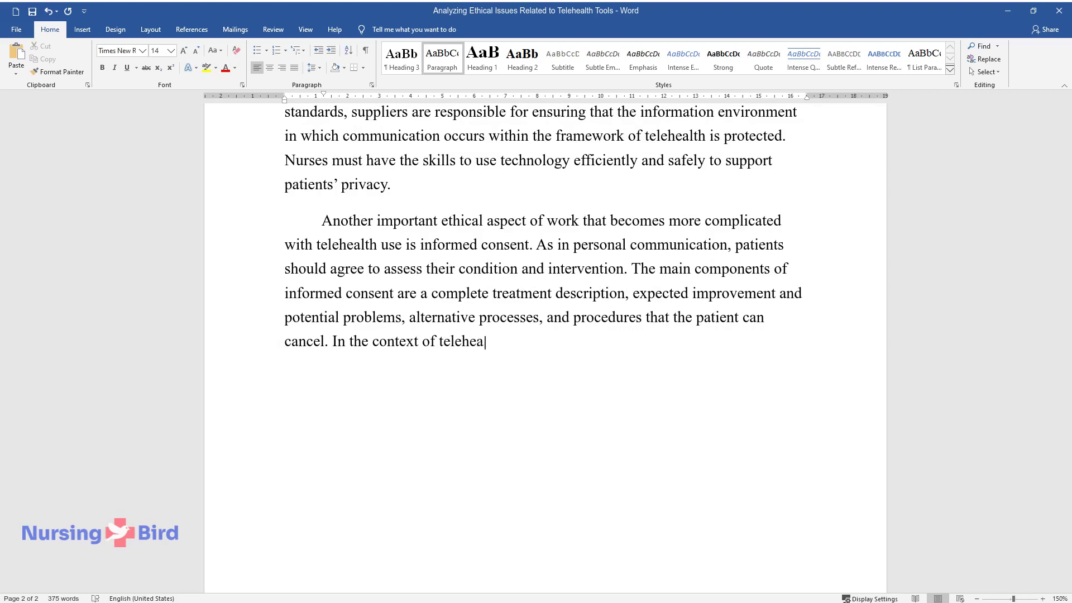
type("lth tools, it is necessary to clar")
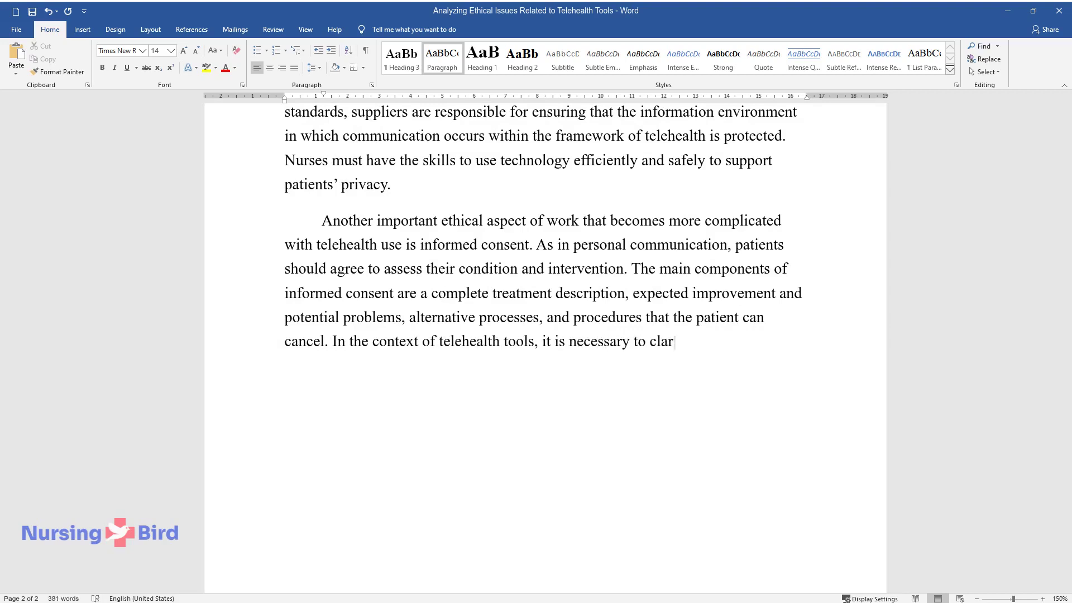
type("ify and provide information on how technologies ar")
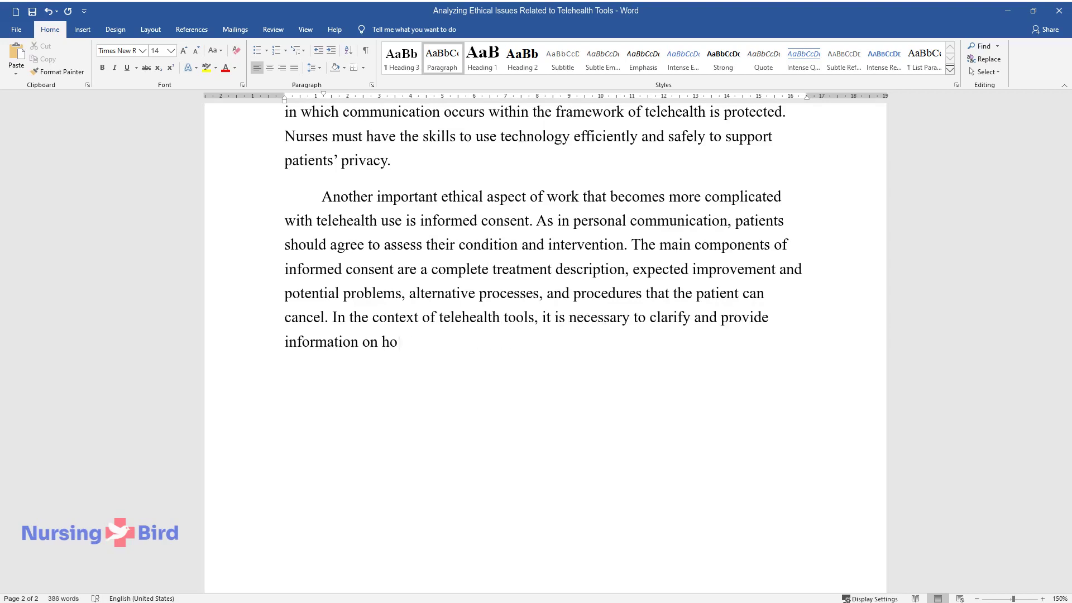
type("e used, and what")
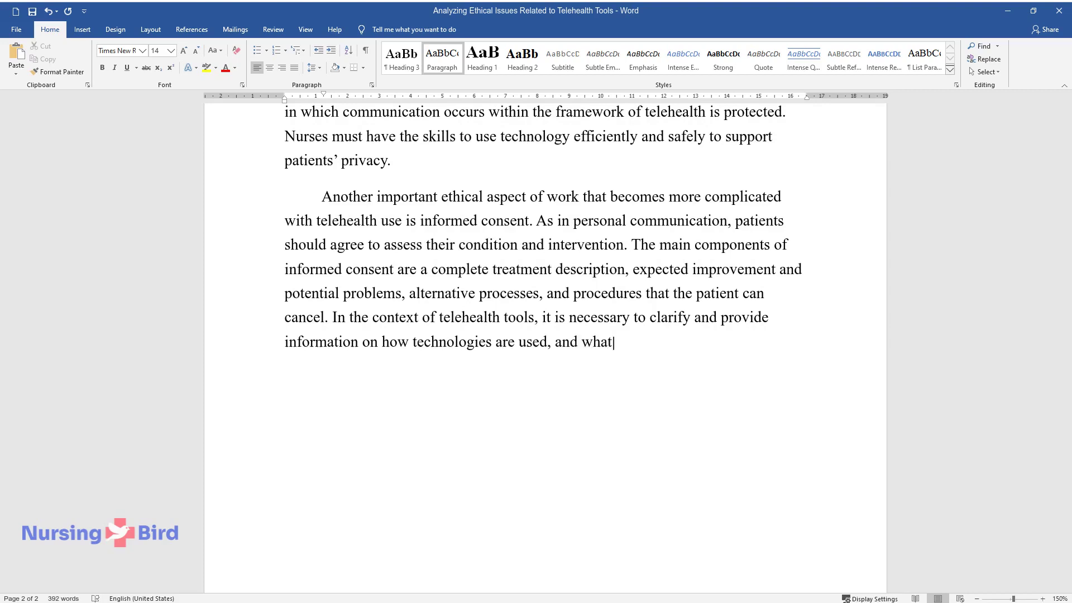
type(" their advantages, disadvantages, and risk")
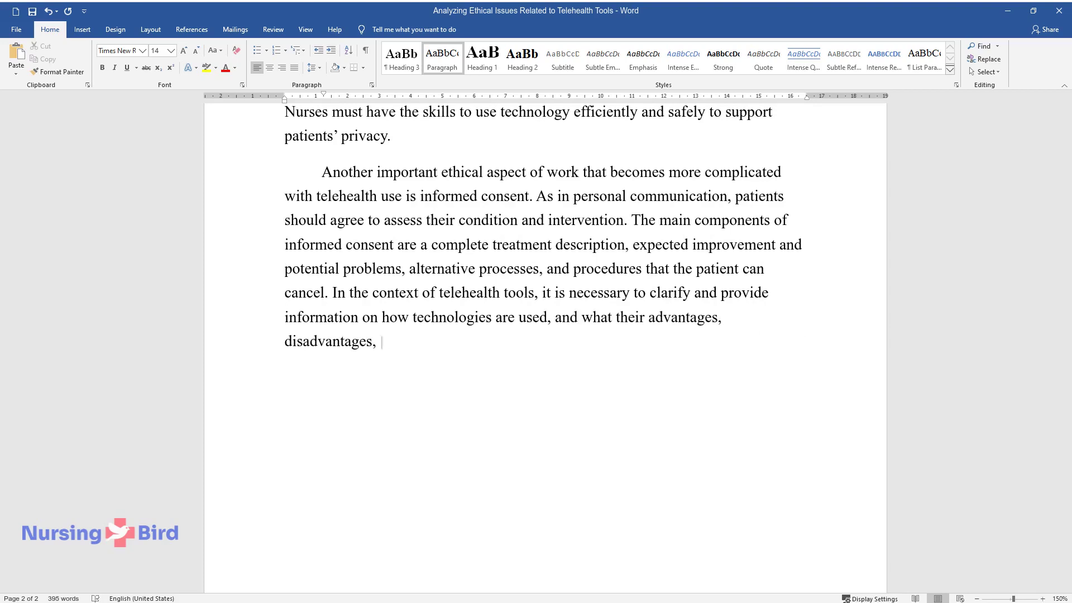
type("s are. Moreover, it is cr")
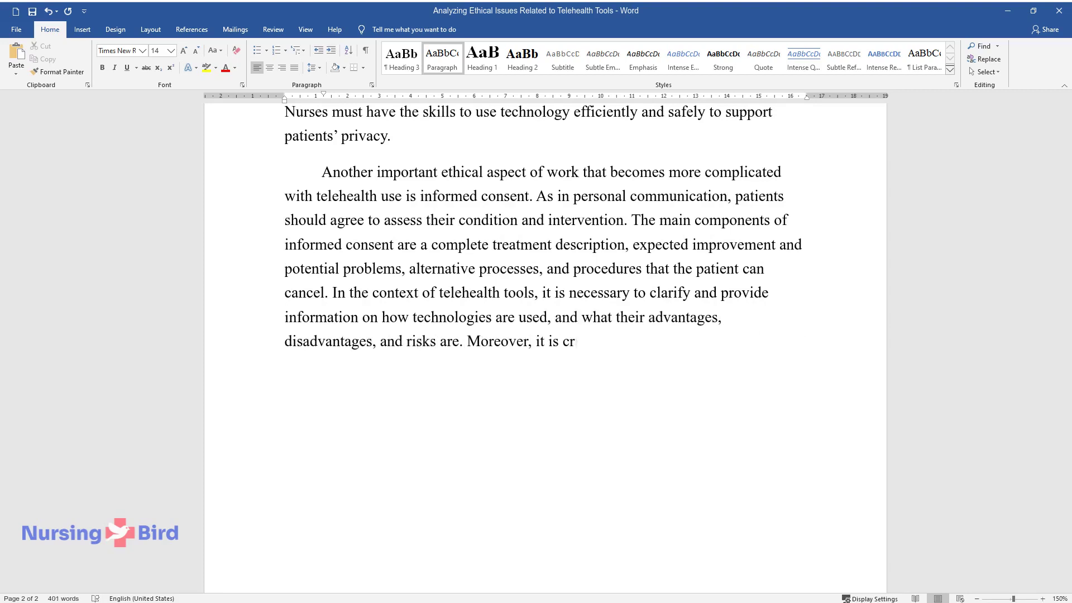
type("ucial to consider the patient’s a")
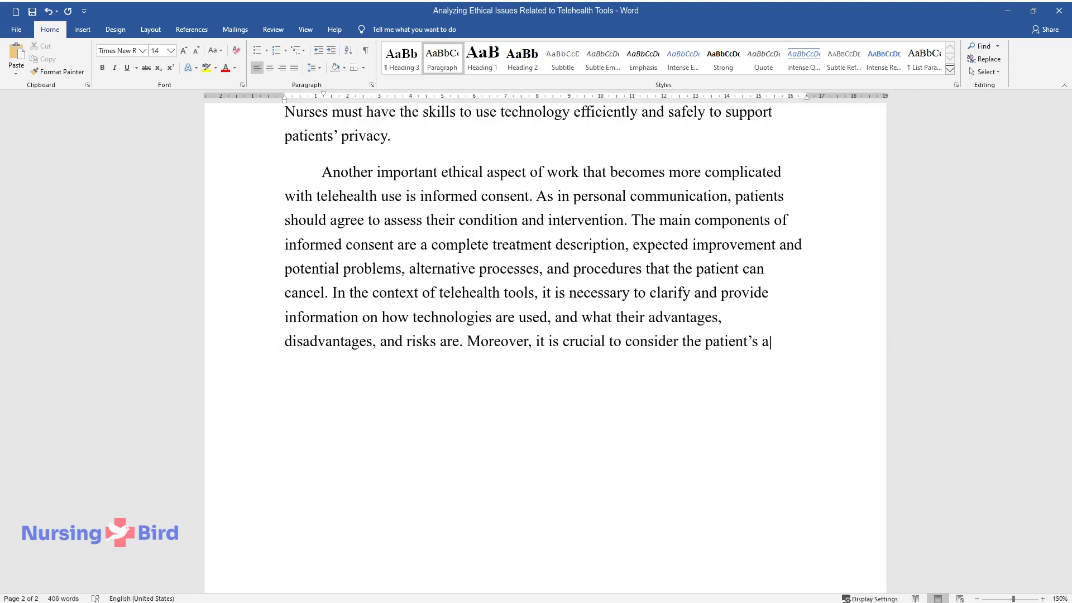
type("bilities in using technology and t")
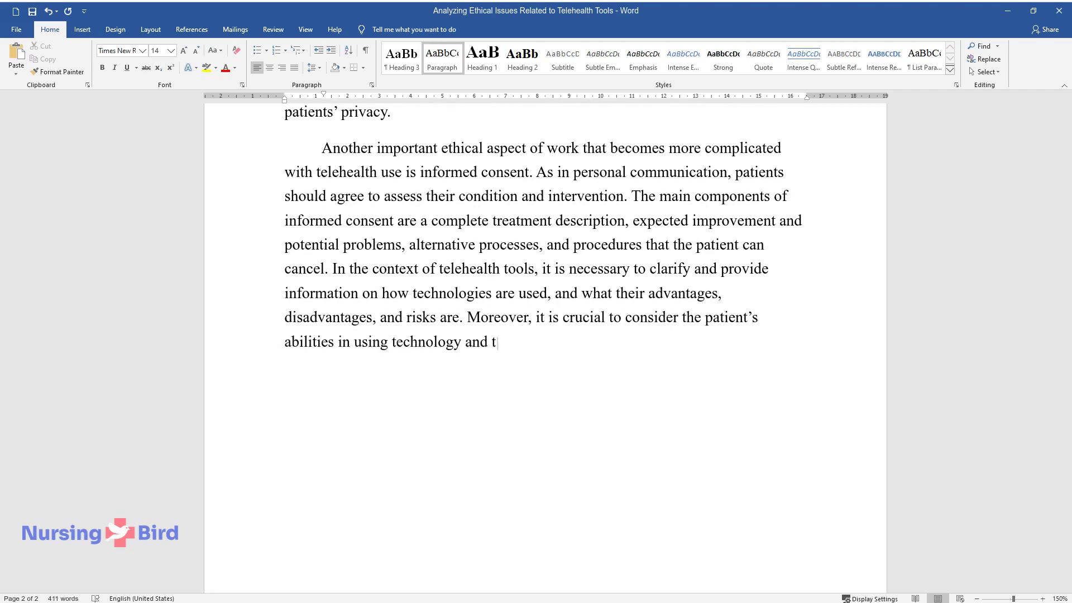
type("hat they may need the help of a g")
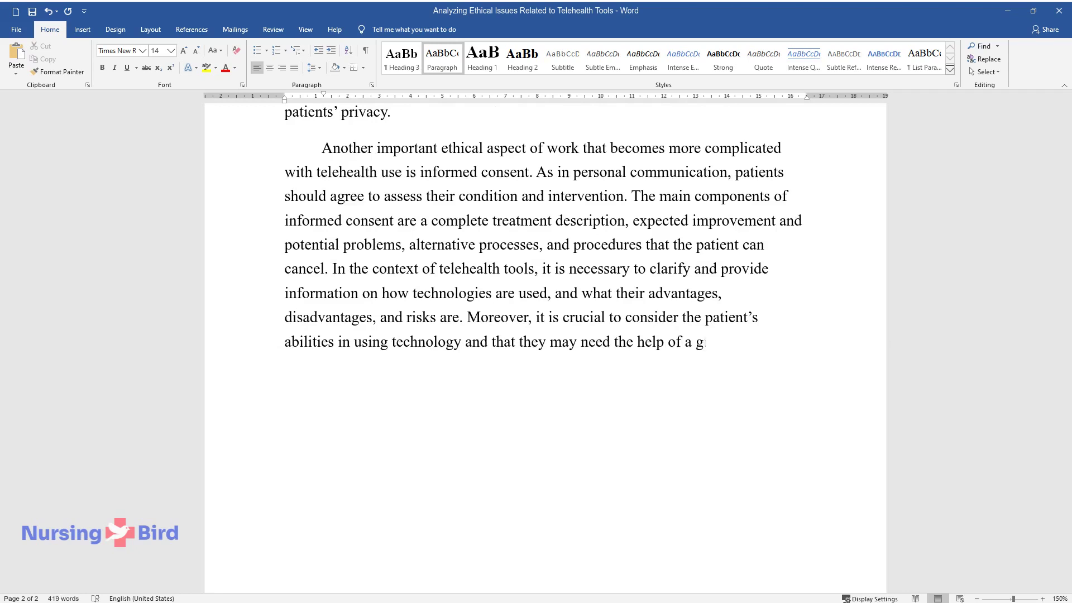
type("uardian. Due to the difficulties")
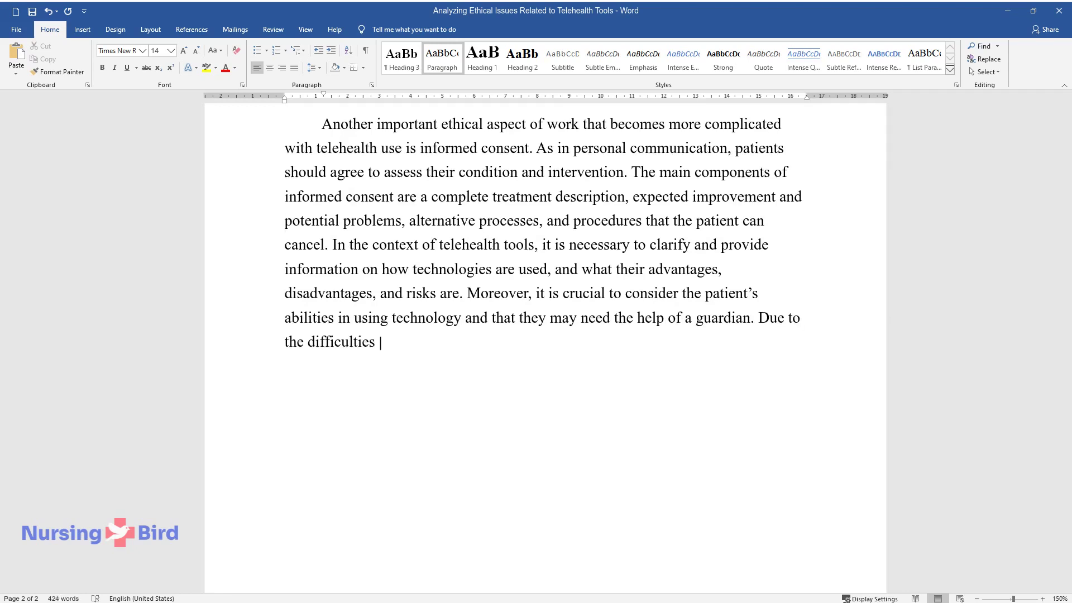
type("and peculiarities in the use of ")
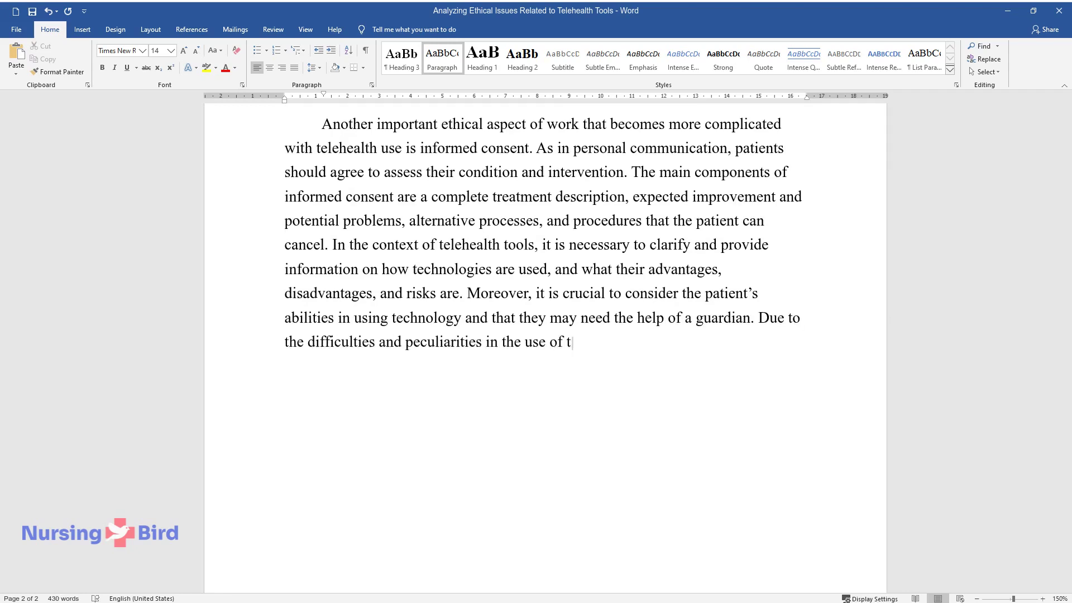
type("telehealth, informed consent is cr")
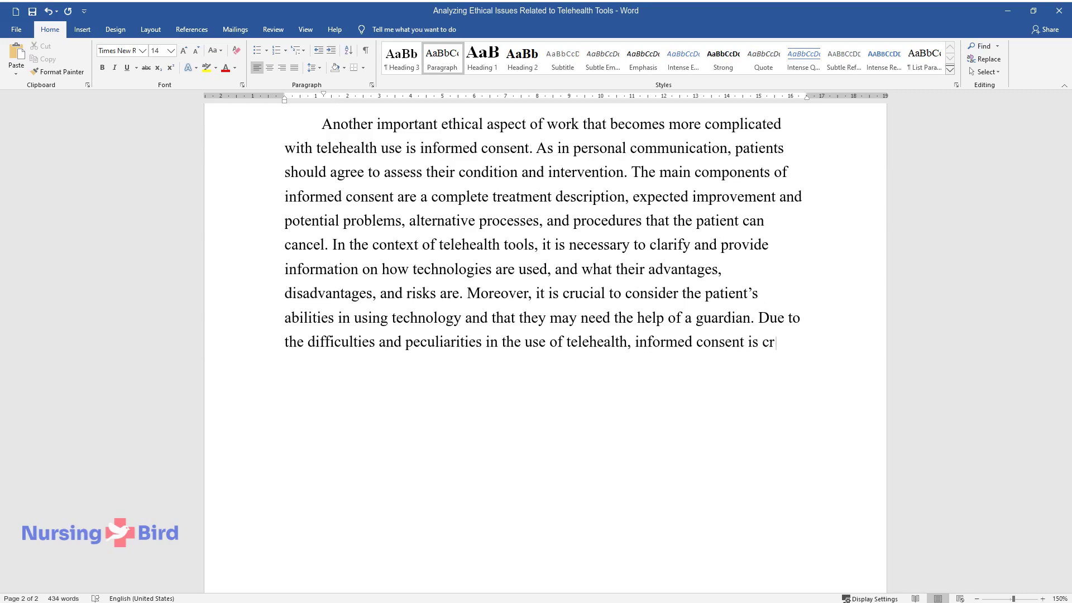
type("itical.")
key("Return")
Type the conclusion starting 'Thus, telehealth tools are becoming increasingly common in maintaining people's health'
type("T")
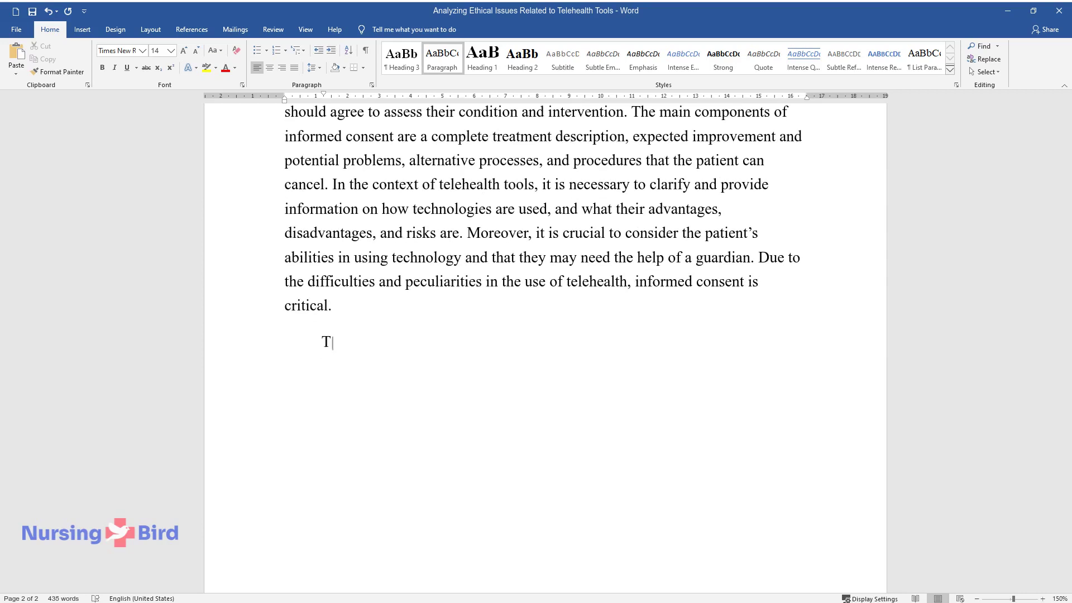
type("hus, telehealth tools are becoming")
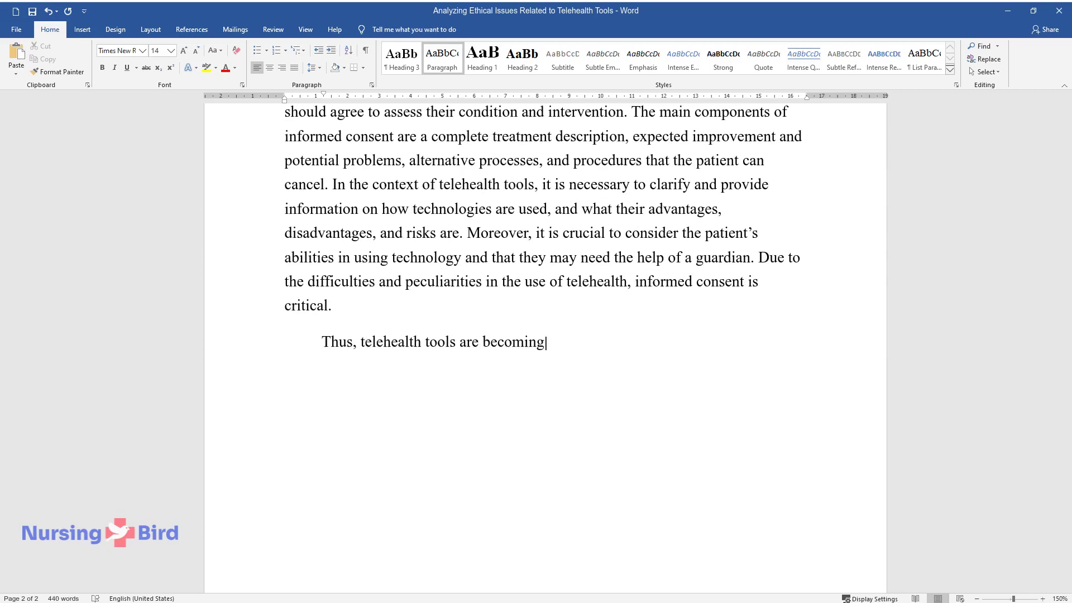
type(" increasingly common in maintaini")
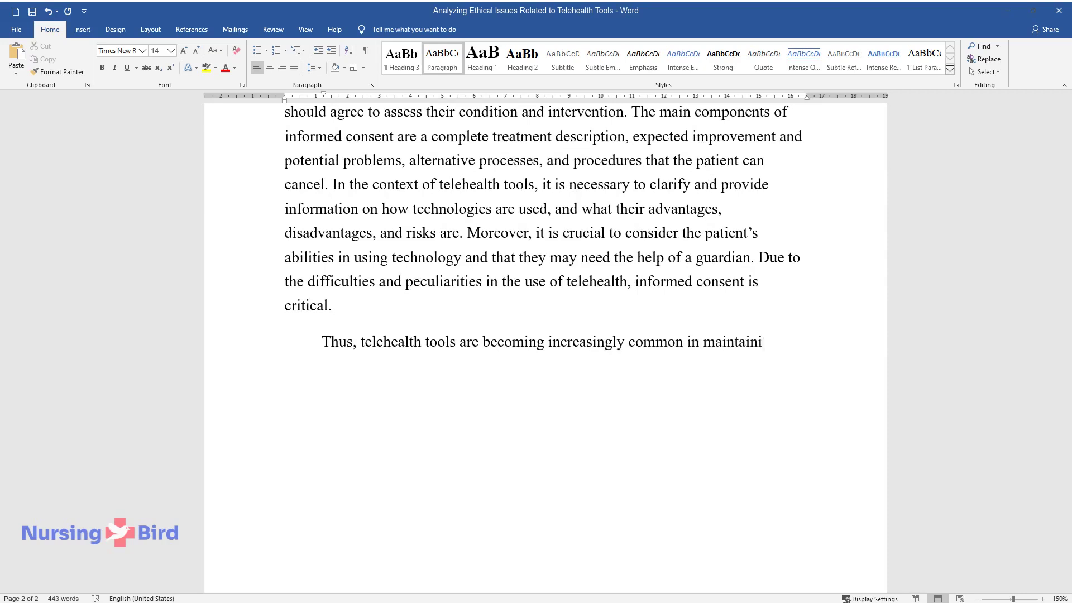
type("ng people's health. Howev")
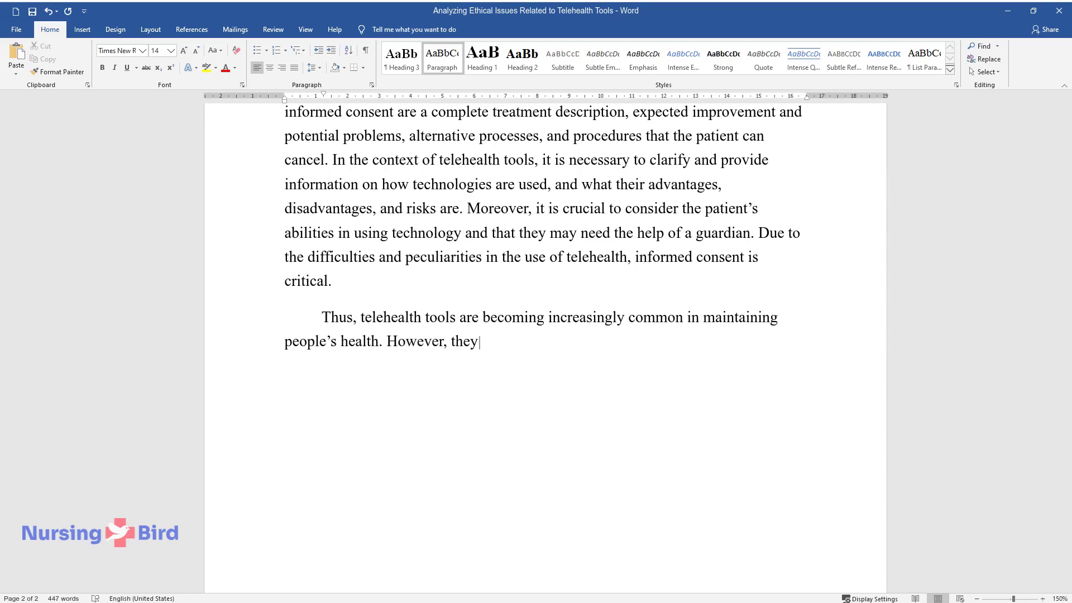
type("er, they, like all innovations, give rise")
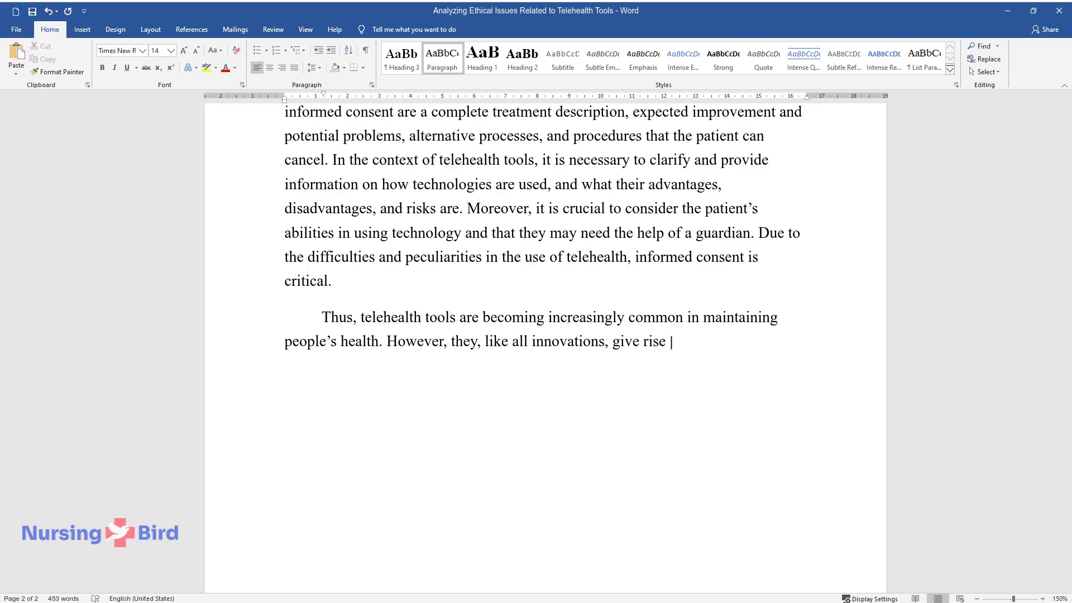
type("t")
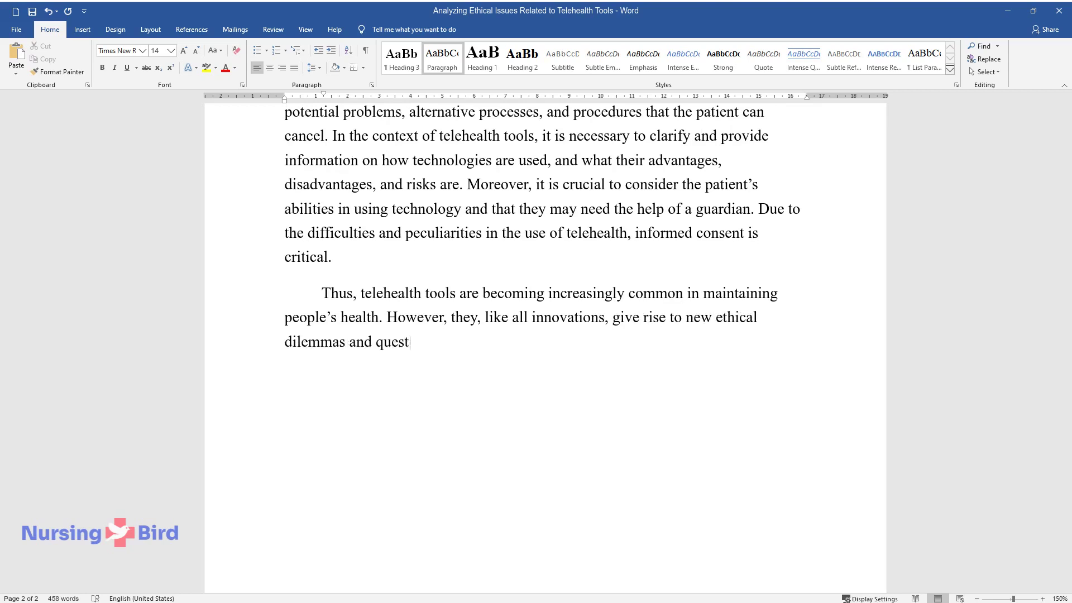
type("hical dilemmas and questions. Ethics in treating patients is critical as t")
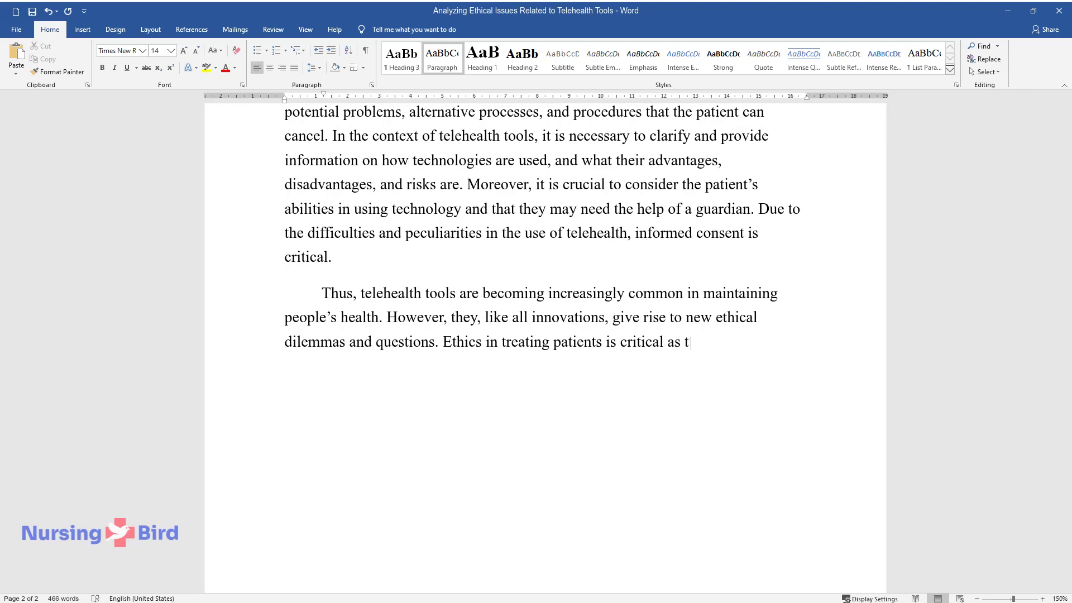
type("hey trust their lives to healthca")
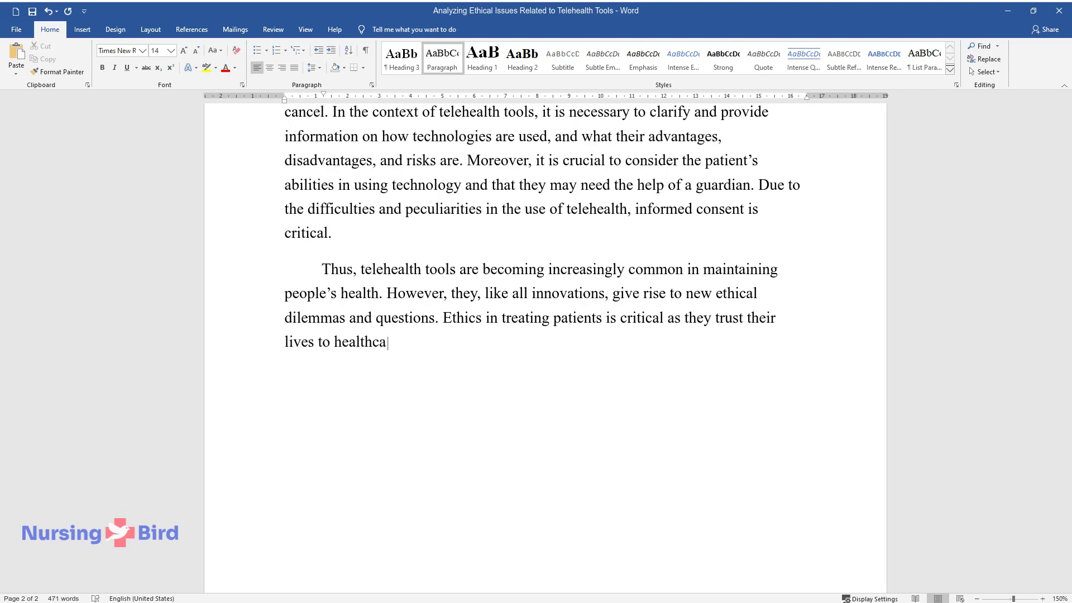
type("re professionals. Moreover, the tr")
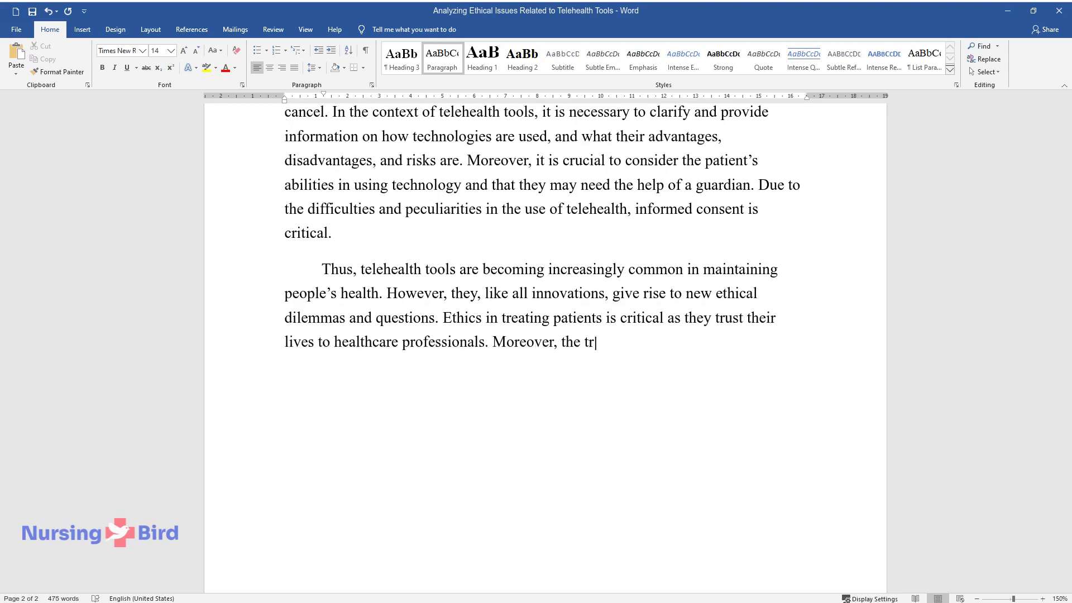
type("ust established as a result of et")
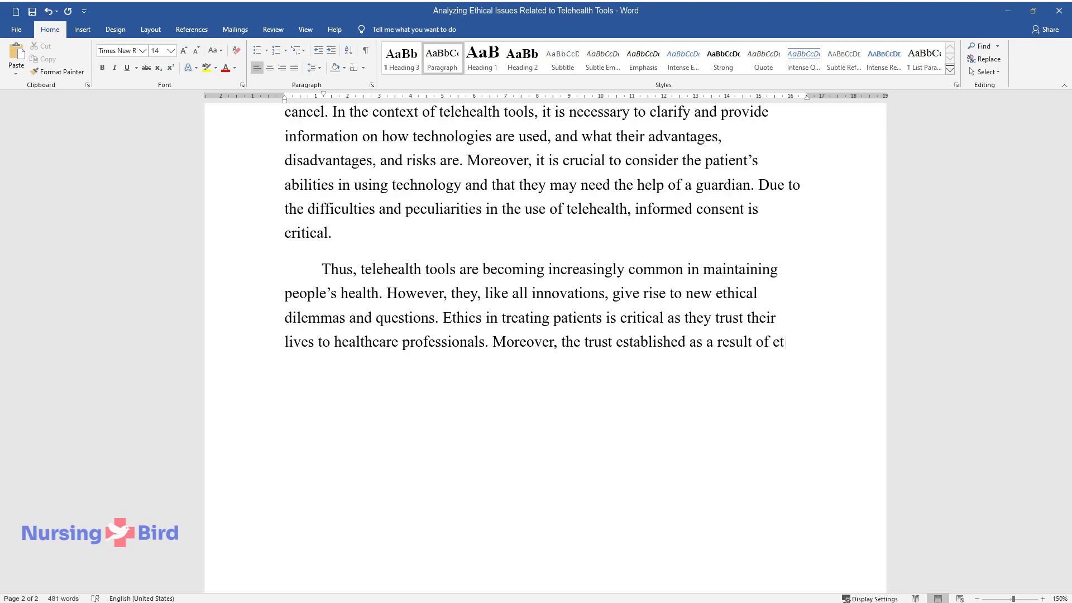
type("hical relations contributes to be")
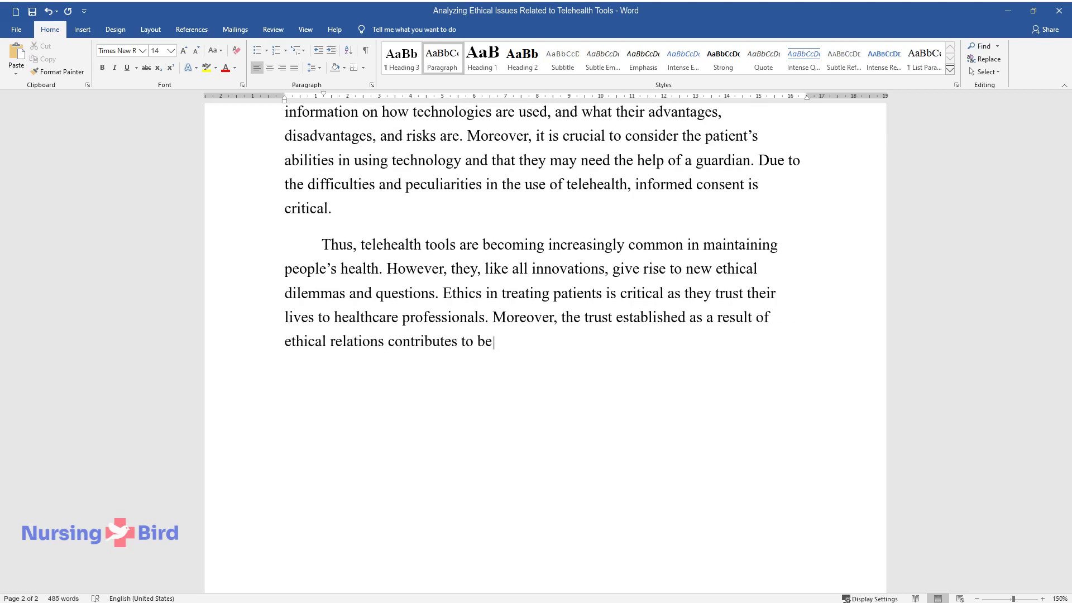
type("tter health outcomes. This paper p")
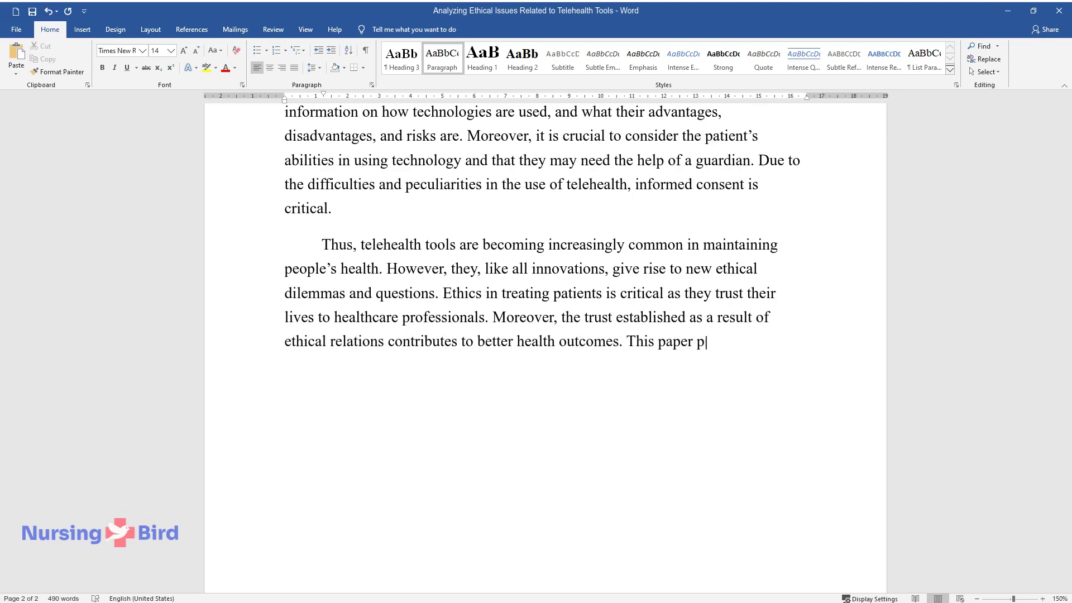
type("rovides a discussion of examples of ethica")
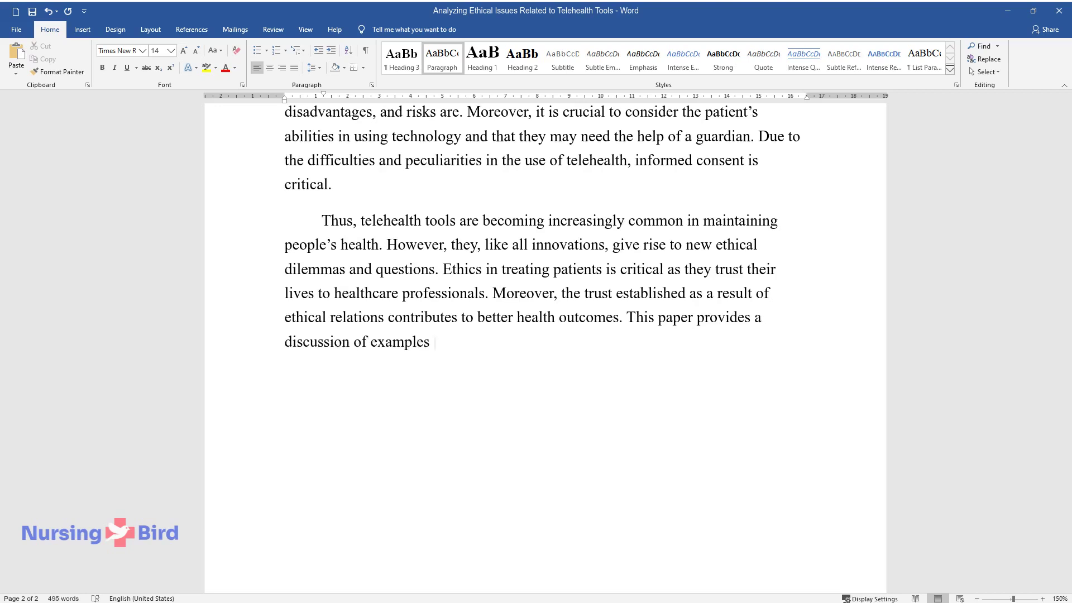
type("l issues requiring nurse")
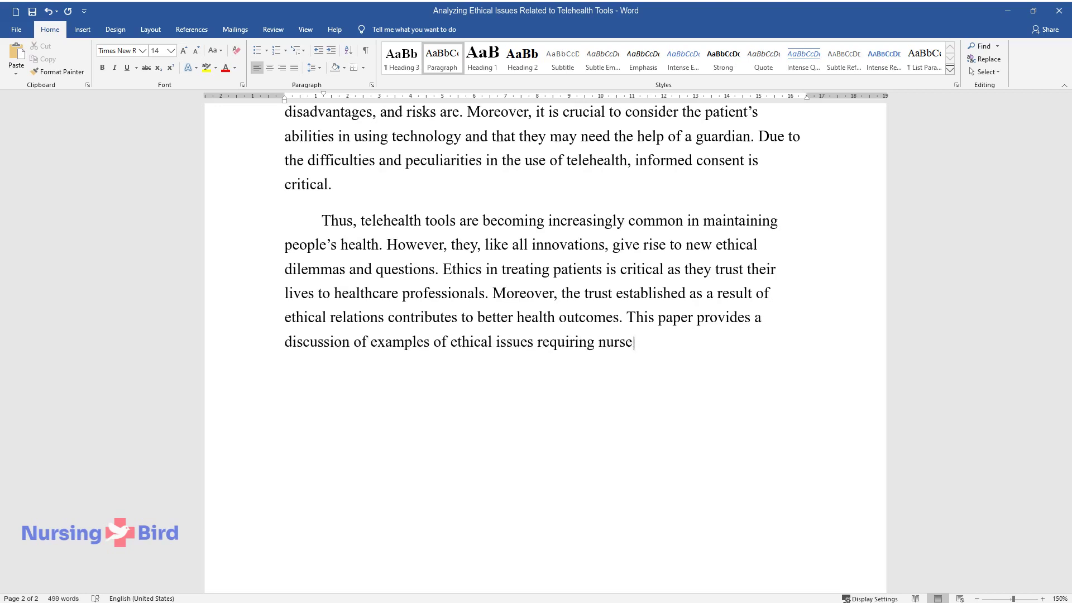
type("s' attention during the provision of teleh")
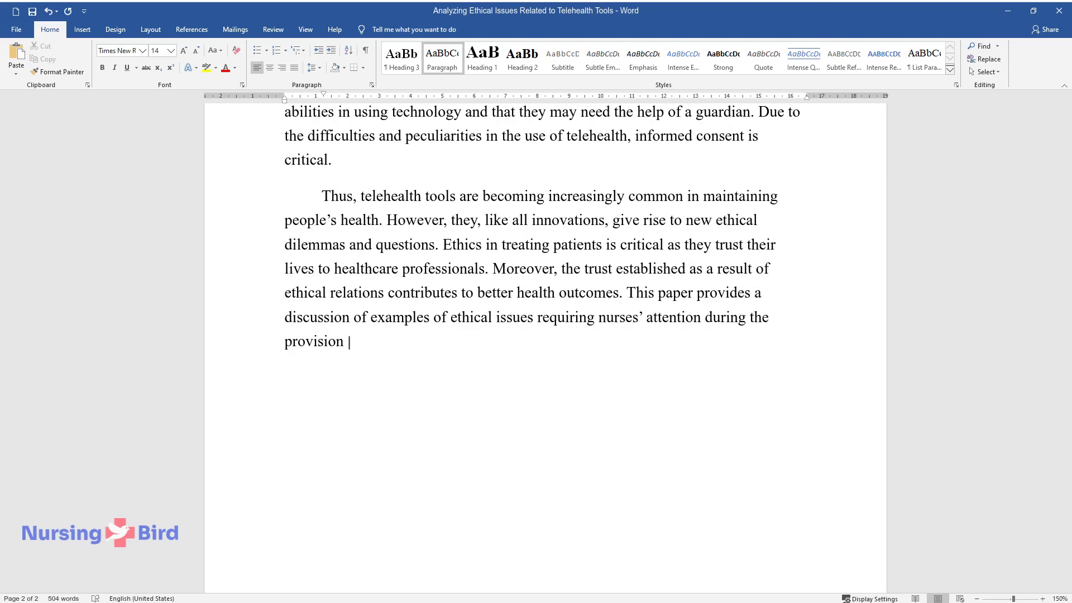
type("ealth services. For examp")
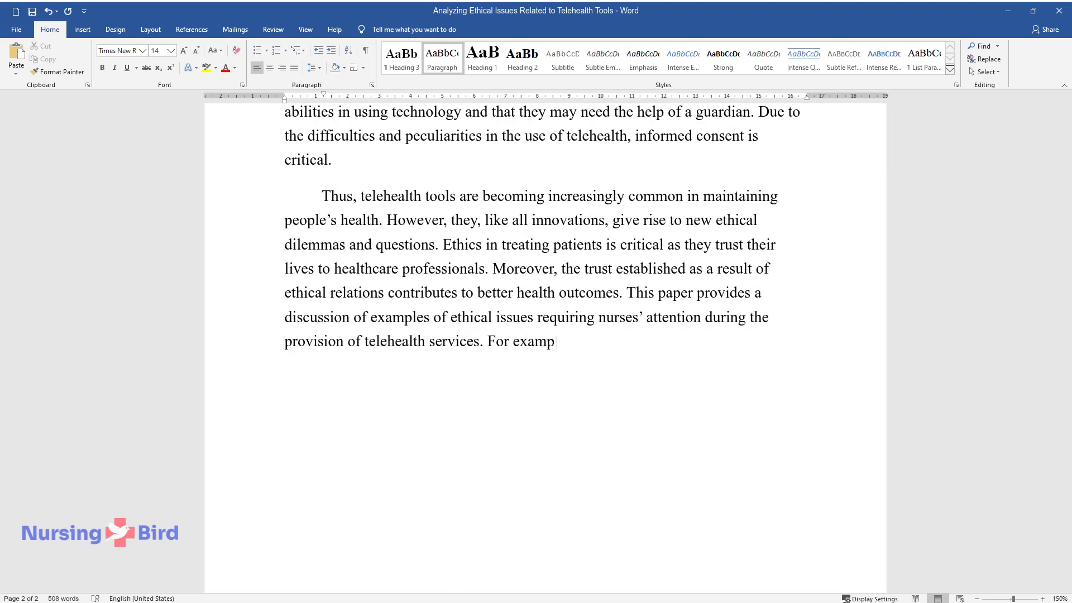
type("le, significant effort, skills, a")
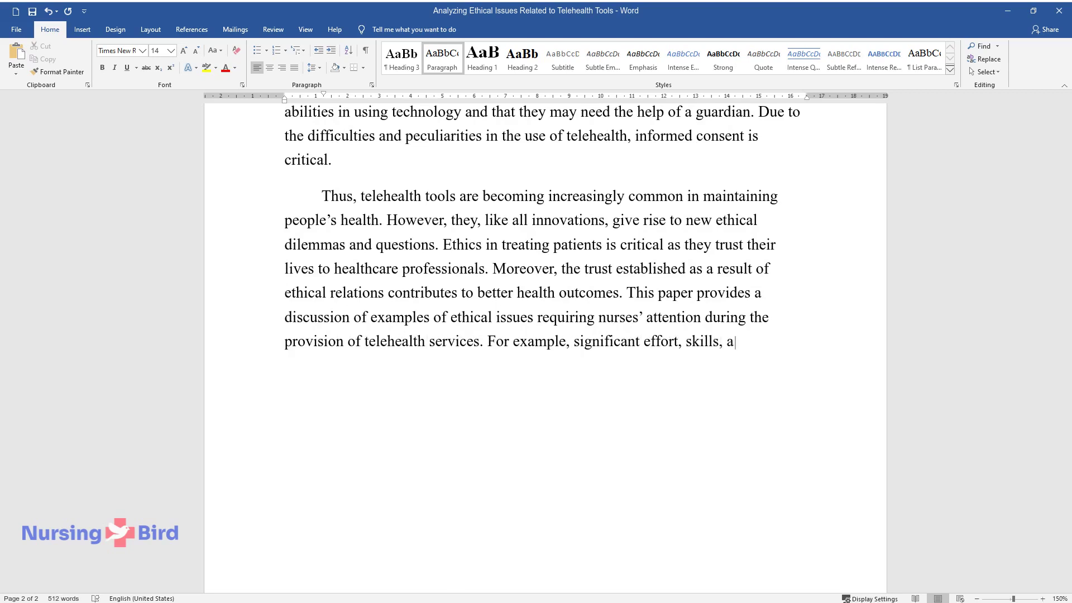
type("nd knowledge are needed to protect")
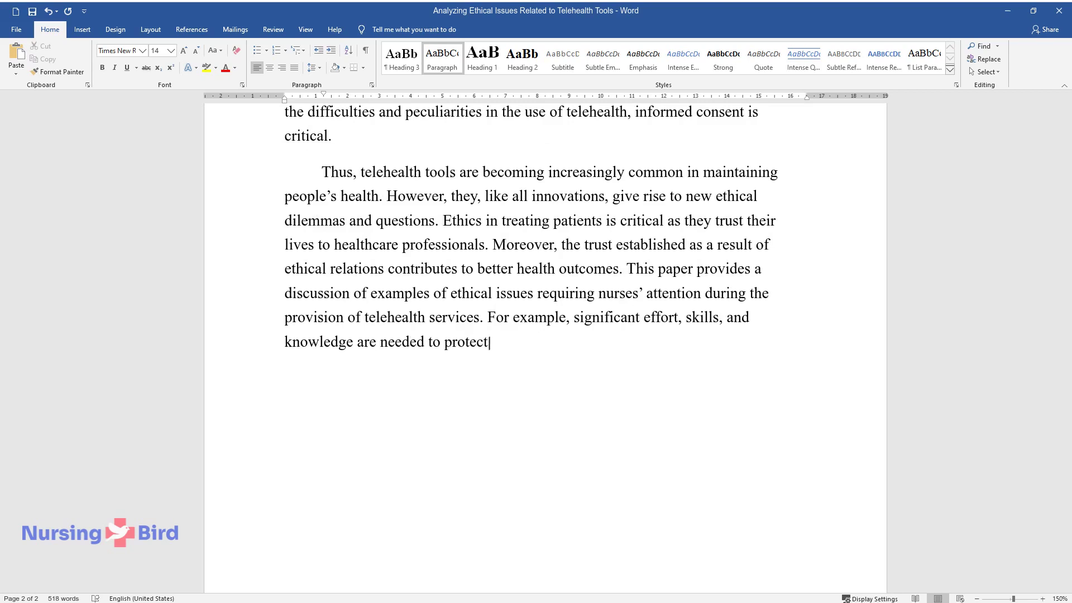
type(" patient's data. Another aspect, informed consent,")
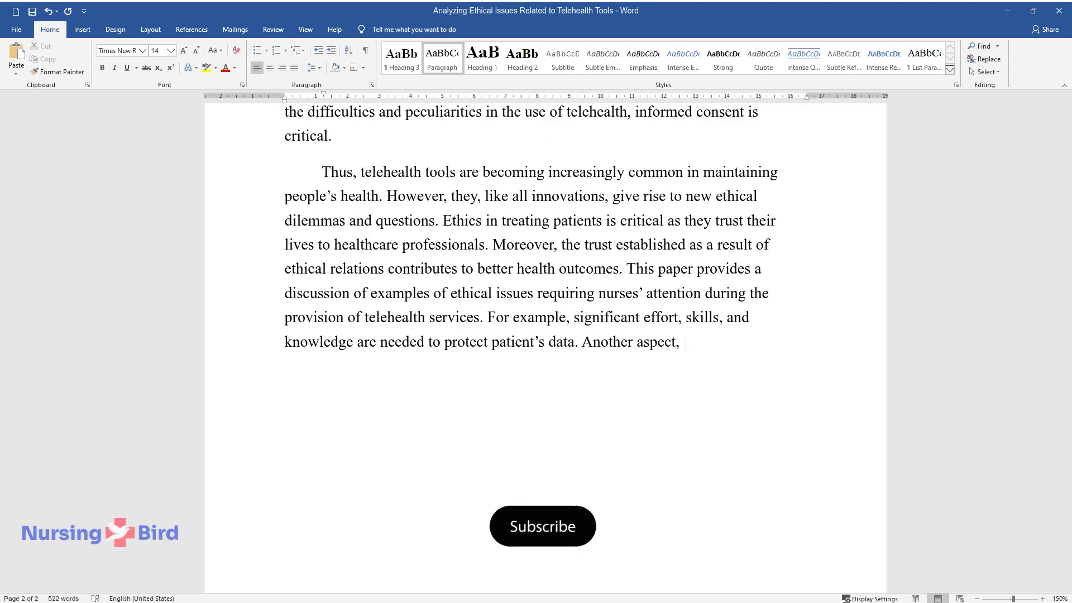
type(" involves attent")
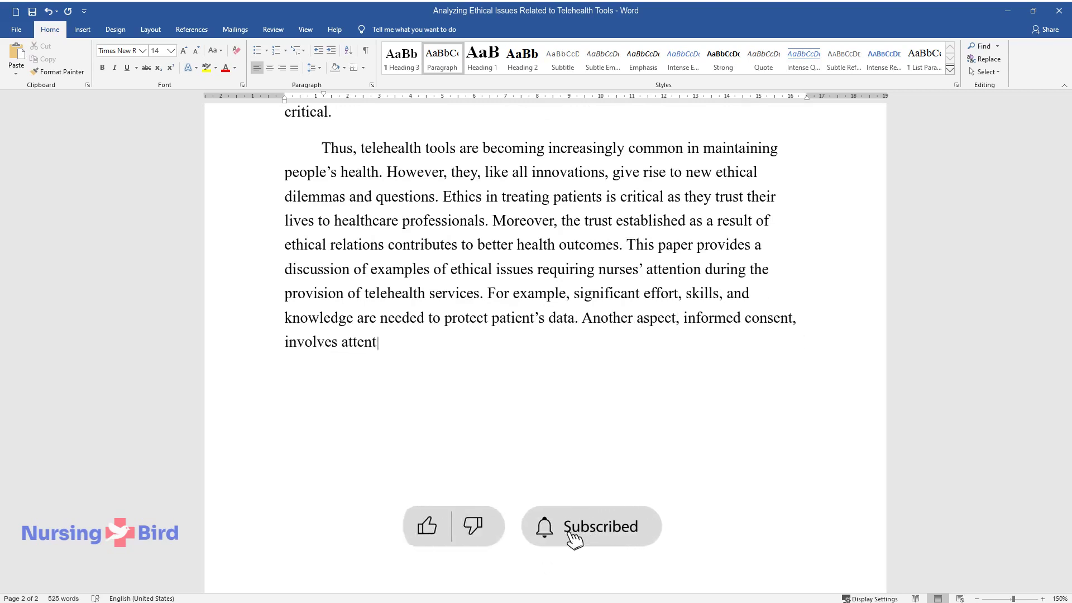
type("ion to the distinctive features of")
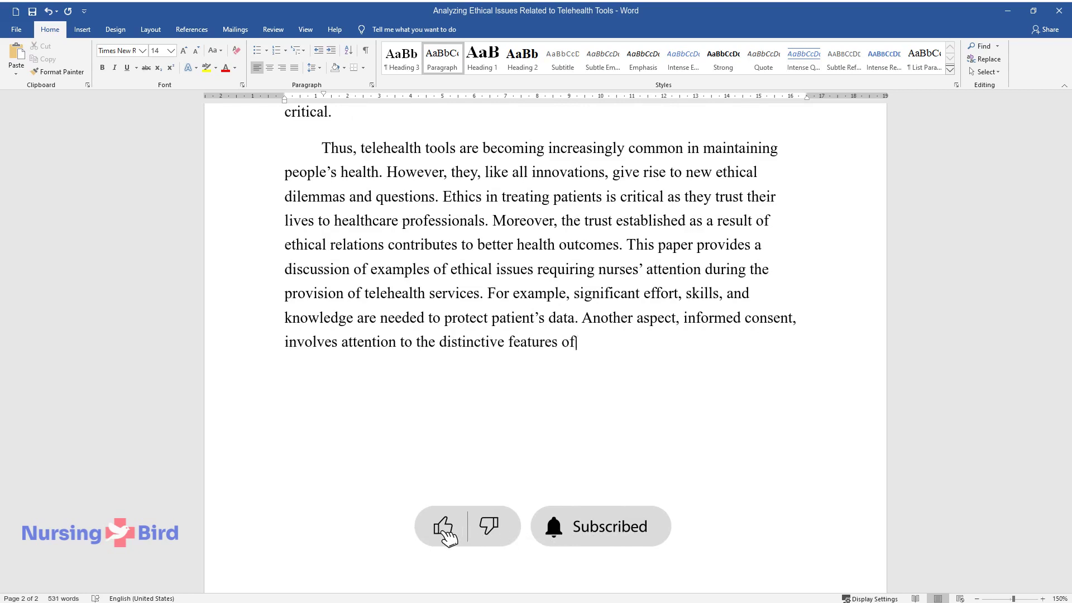
type(" telehealth, particularly the pat")
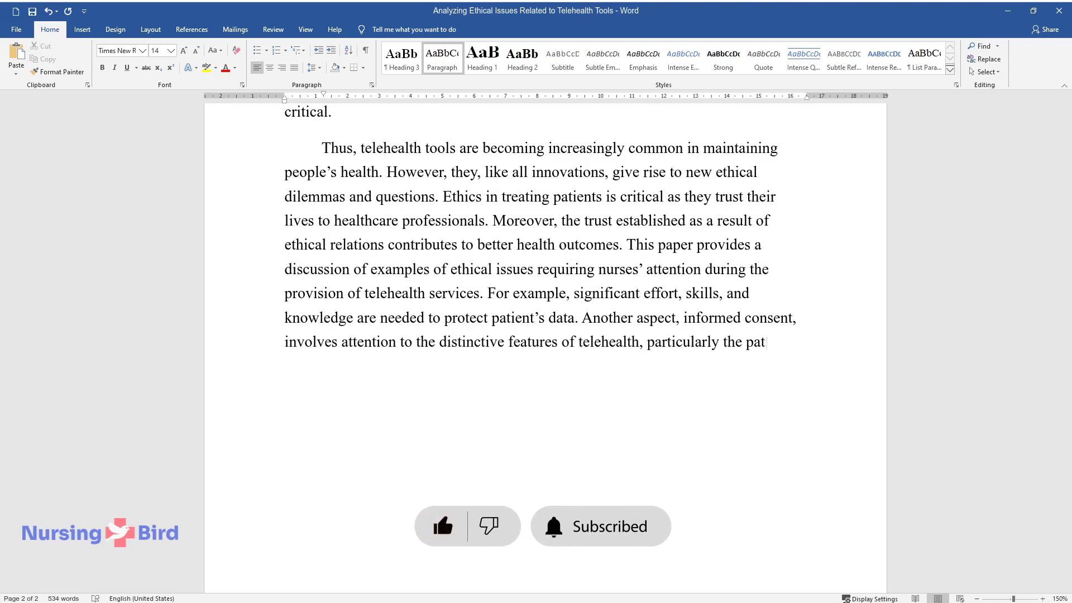
type("ient's ability to use technology.")
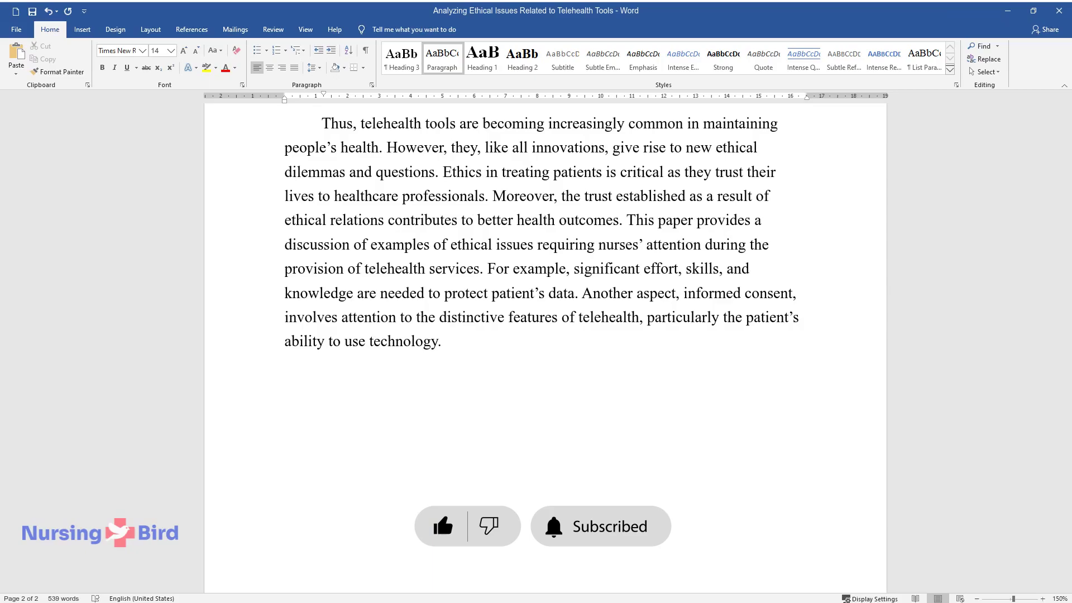